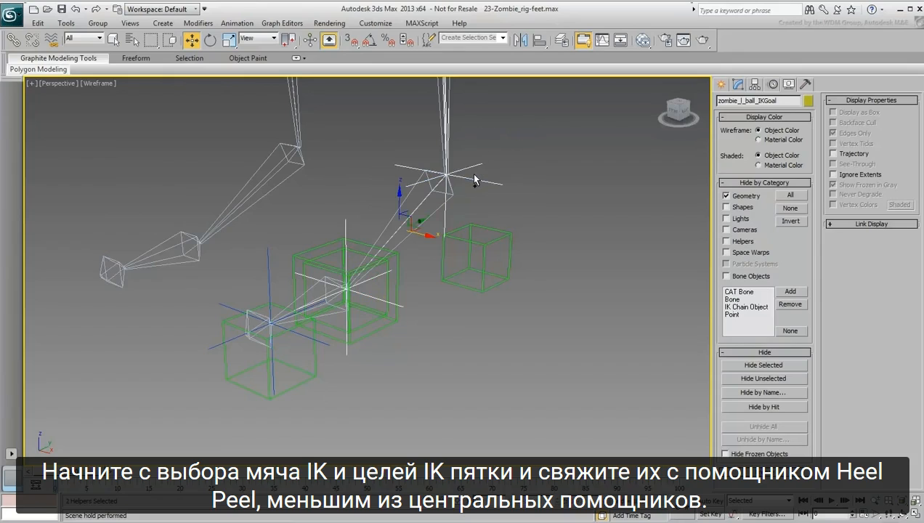
Step: Link the selected ball and heel IK goals to the smaller centre helper, zombie_l_HeelPeel_hlp
{"action": "left_click", "coordinate": [13, 39]}
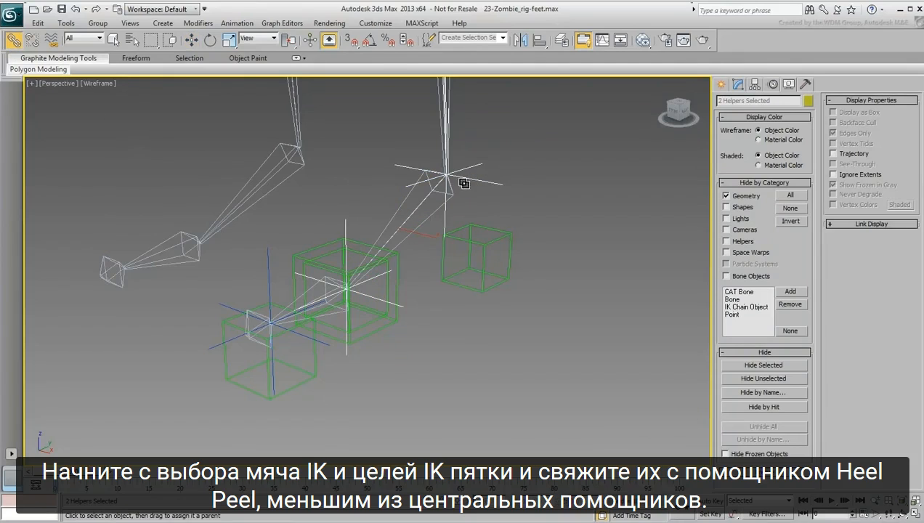
{"action": "left_click_drag", "start_coordinate": [472, 178], "coordinate": [365, 324]}
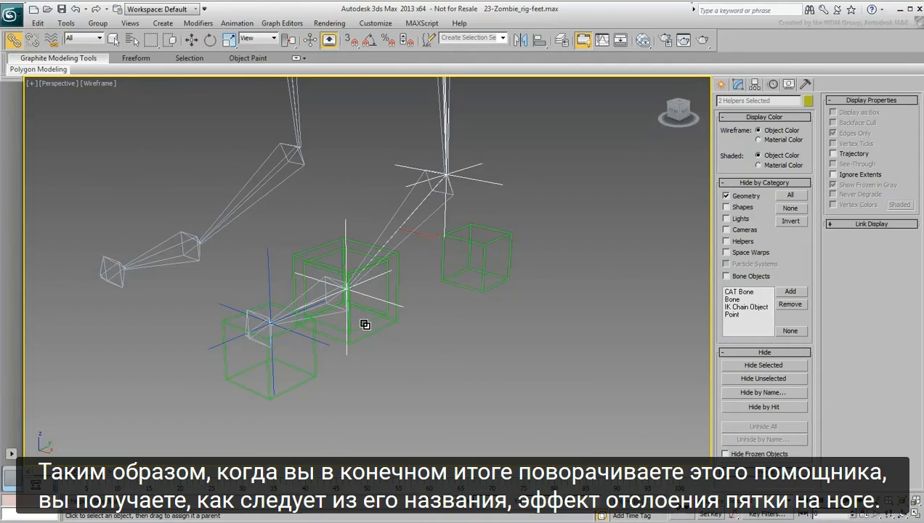
Step: Test the heel peel by rotating the HeelPeel helper, and cancel the rotation
{"action": "right_click", "coordinate": [364, 324]}
{"action": "left_click", "coordinate": [379, 338]}
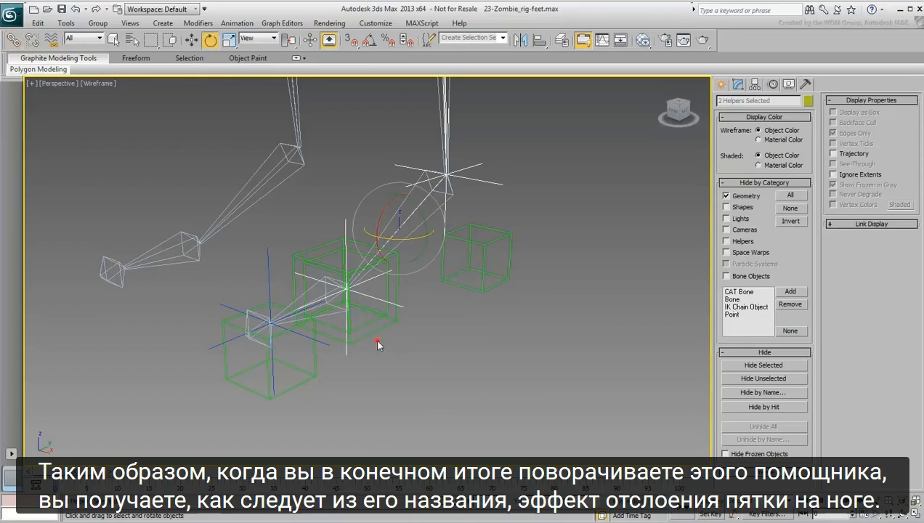
{"action": "left_click", "coordinate": [363, 320]}
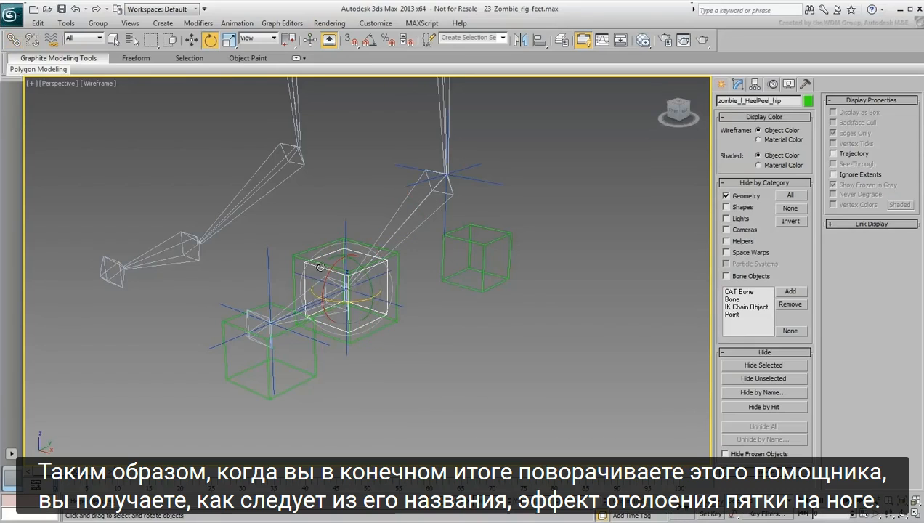
{"action": "left_click_drag", "start_coordinate": [331, 268], "coordinate": [314, 306]}
{"action": "middle_click_drag", "start_coordinate": [318, 287], "coordinate": [351, 308]}
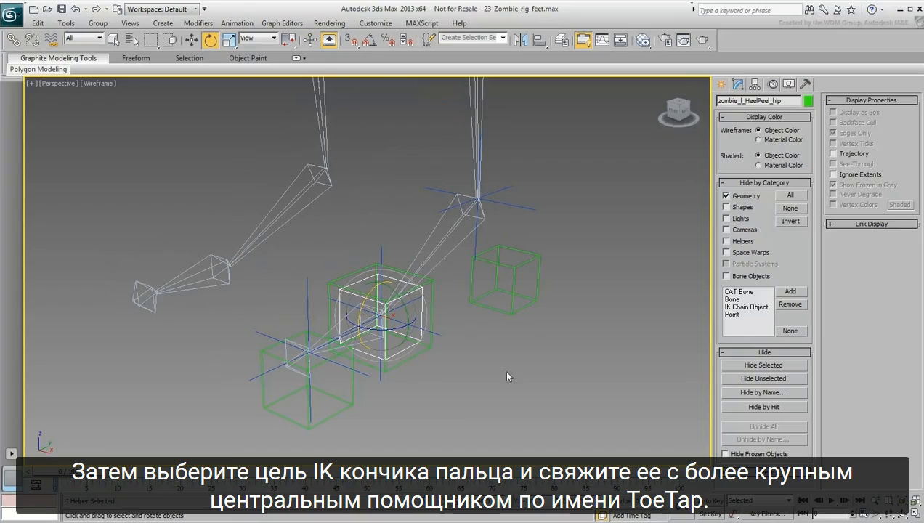
Step: Link the toe IK goal, zombie_l_toe_IKGoal, to the larger centre helper, zombie_l_ToeTap_hlp
{"action": "left_click", "coordinate": [308, 291]}
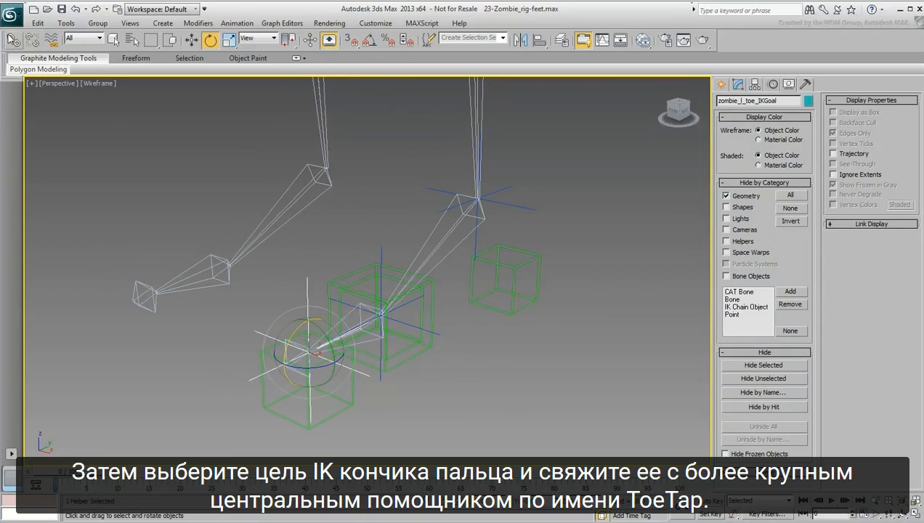
{"action": "left_click", "coordinate": [14, 40]}
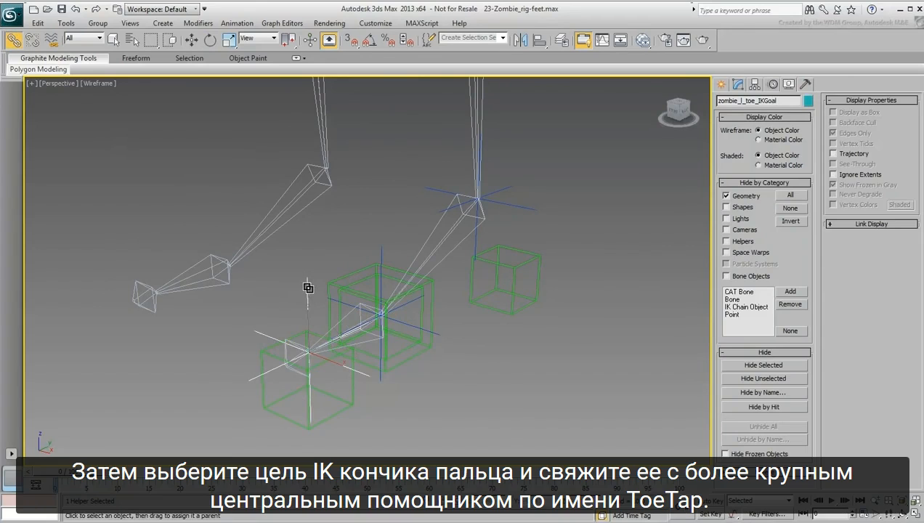
{"action": "left_click_drag", "start_coordinate": [308, 287], "coordinate": [349, 262]}
Step: Test the toe tap by rotating the ToeTap helper, and cancel the rotation
{"action": "right_click", "coordinate": [348, 256]}
{"action": "left_click", "coordinate": [359, 271]}
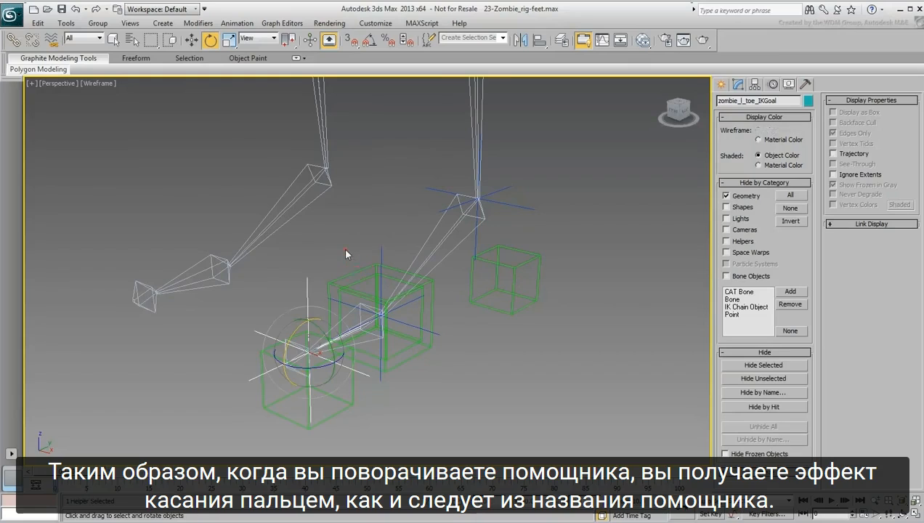
{"action": "left_click", "coordinate": [346, 248]}
{"action": "left_click", "coordinate": [354, 272]}
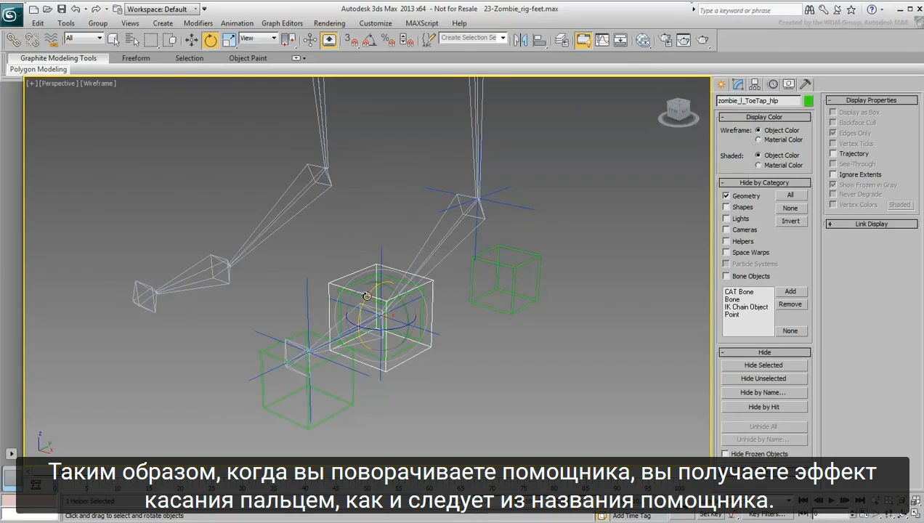
{"action": "left_click_drag", "start_coordinate": [367, 296], "coordinate": [384, 284]}
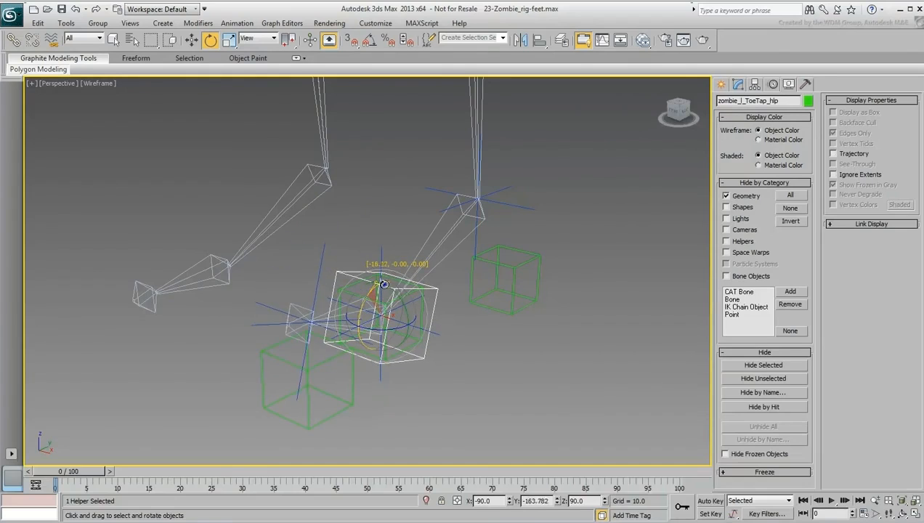
{"action": "right_click", "coordinate": [384, 284]}
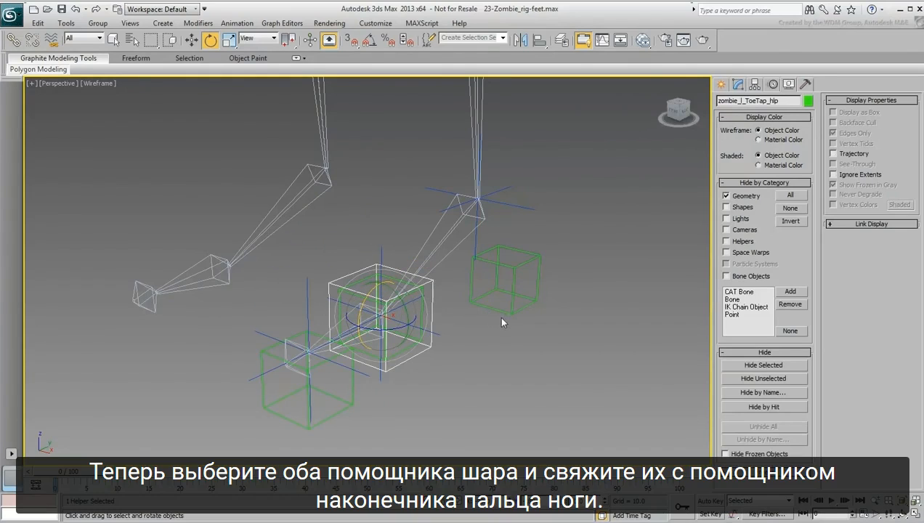
Step: Select both helpers at the ball of the foot and link them to the toe tip's ToeLift helper
{"action": "left_click", "coordinate": [483, 421]}
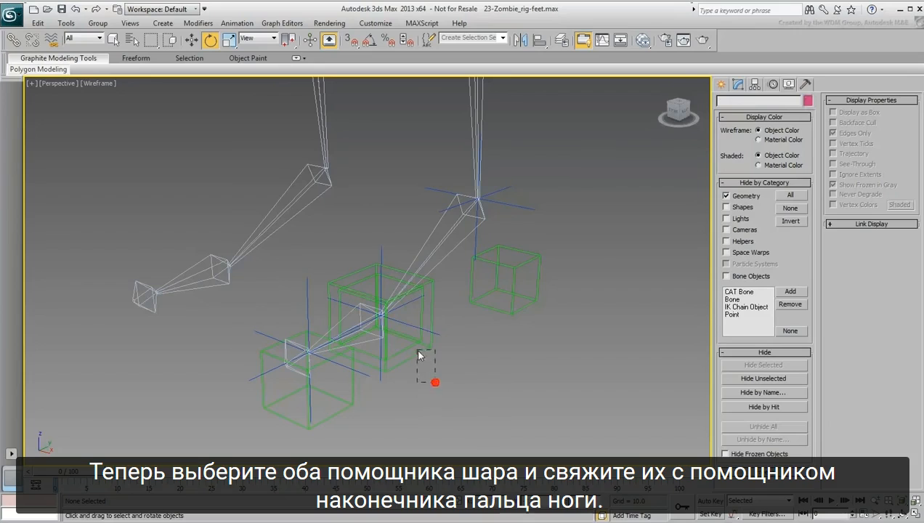
{"action": "left_click_drag", "start_coordinate": [436, 380], "coordinate": [404, 345]}
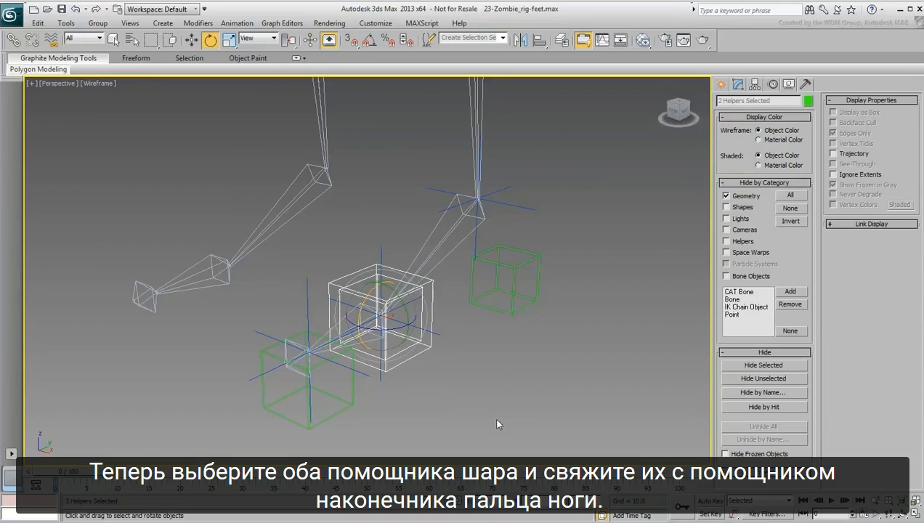
{"action": "left_click", "coordinate": [13, 40]}
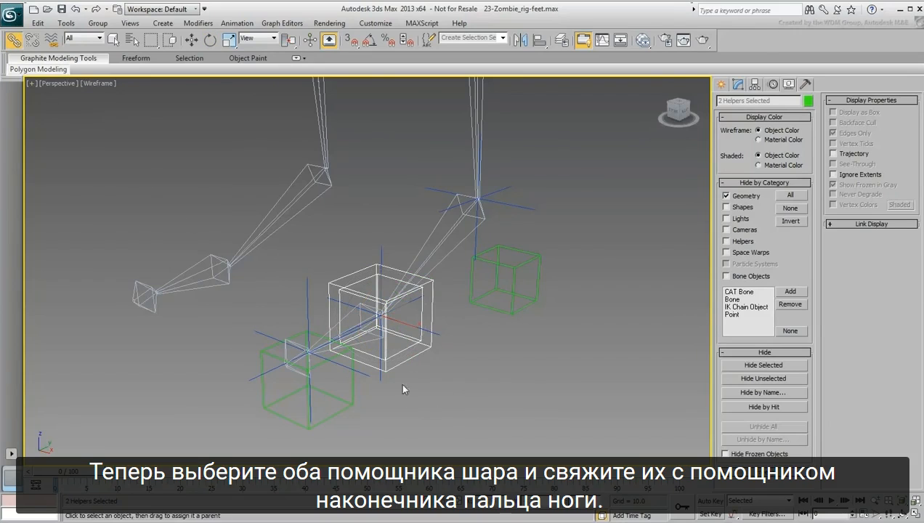
{"action": "left_click_drag", "start_coordinate": [436, 390], "coordinate": [345, 412]}
Step: Test the overall foot lift by rotating the ToeLift helper, and cancel the rotation
{"action": "right_click", "coordinate": [392, 402]}
{"action": "left_click", "coordinate": [413, 427]}
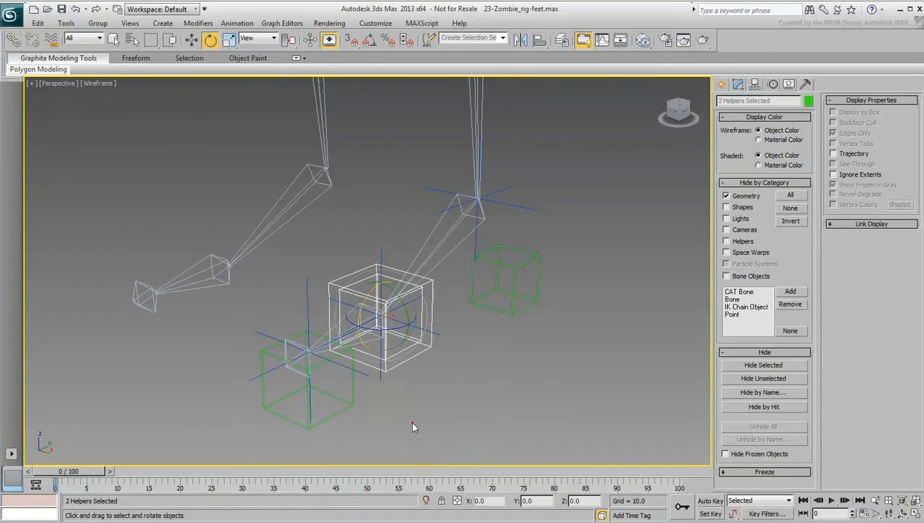
{"action": "left_click", "coordinate": [423, 404]}
{"action": "left_click", "coordinate": [342, 426]}
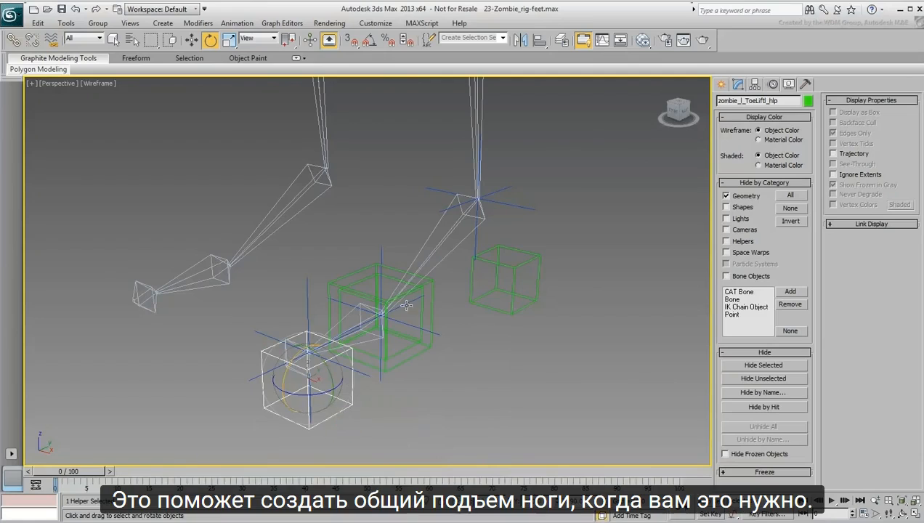
{"action": "scroll", "coordinate": [406, 305], "scroll_direction": "down", "scroll_amount": 3}
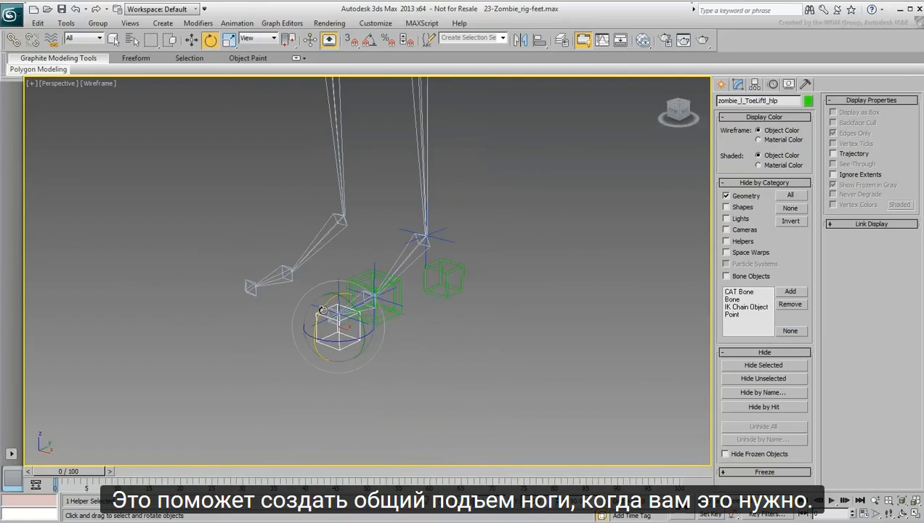
{"action": "left_click_drag", "start_coordinate": [323, 311], "coordinate": [360, 337]}
{"action": "right_click", "coordinate": [361, 336]}
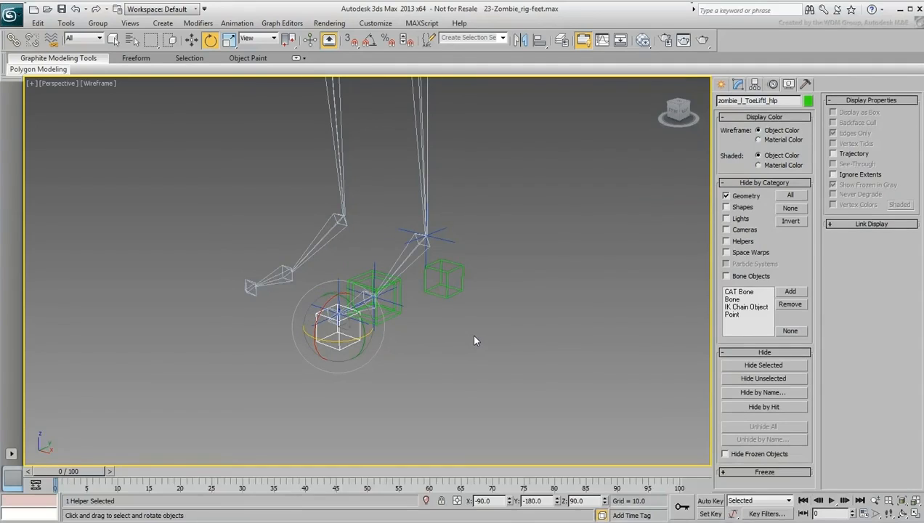
Step: Switch the viewport to shaded display and test-rotate the ToeLift helper in a side view, cancelling the rotation
{"action": "key", "text": "F3"}
{"action": "middle_click_drag", "start_coordinate": [406, 334], "coordinate": [374, 332], "text": "alt"}
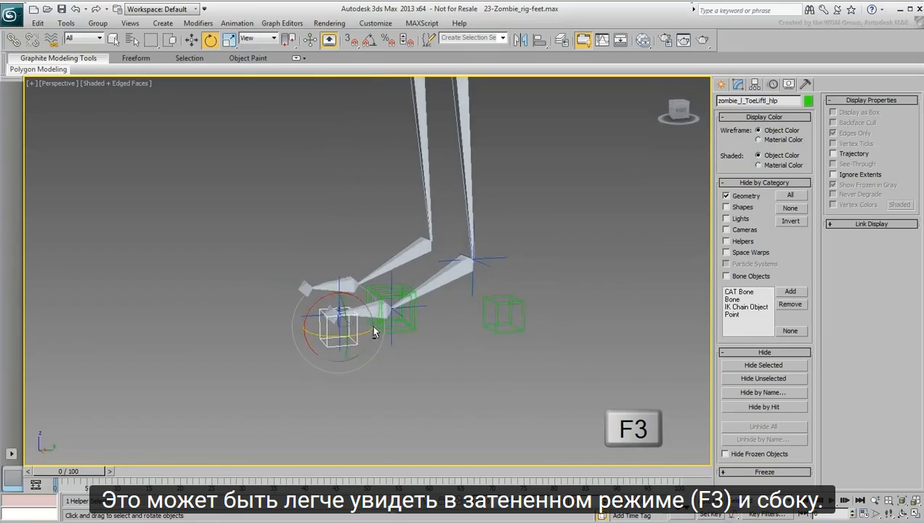
{"action": "scroll", "coordinate": [408, 338], "scroll_direction": "up", "scroll_amount": 4}
{"action": "middle_click_drag", "start_coordinate": [438, 340], "coordinate": [448, 334], "text": "alt"}
{"action": "middle_click_drag", "start_coordinate": [448, 334], "coordinate": [448, 364]}
{"action": "mouse_move", "coordinate": [270, 352]}
{"action": "left_mouse_down"}
{"action": "mouse_move", "coordinate": [245, 351]}
{"action": "mouse_move", "coordinate": [350, 356]}
{"action": "left_mouse_up"}
{"action": "right_click", "coordinate": [350, 355]}
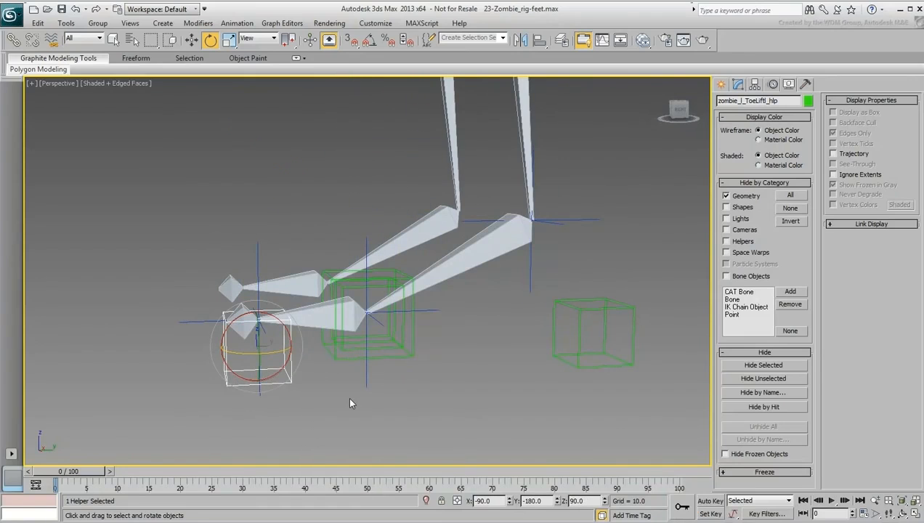
Step: Select the ball IK goal and examine its IK solver motion parameters
{"action": "left_click_drag", "start_coordinate": [411, 422], "coordinate": [350, 385]}
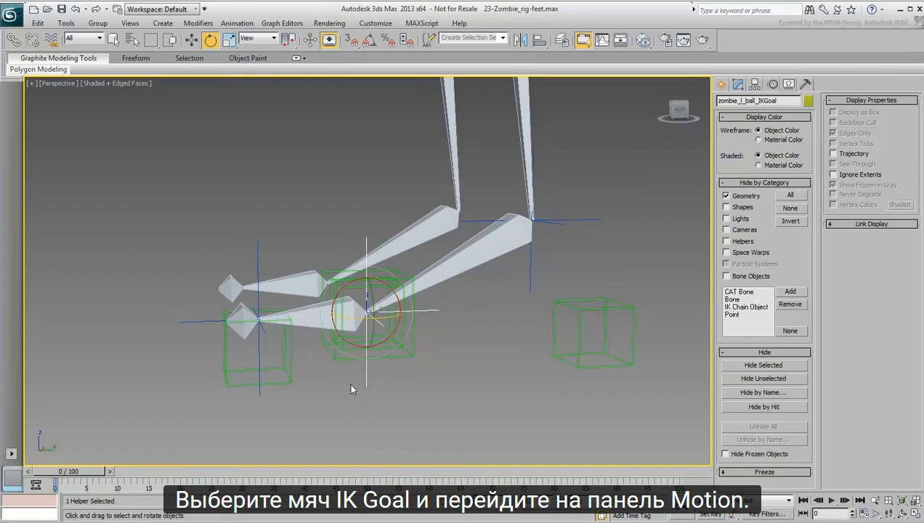
{"action": "left_click", "coordinate": [773, 83]}
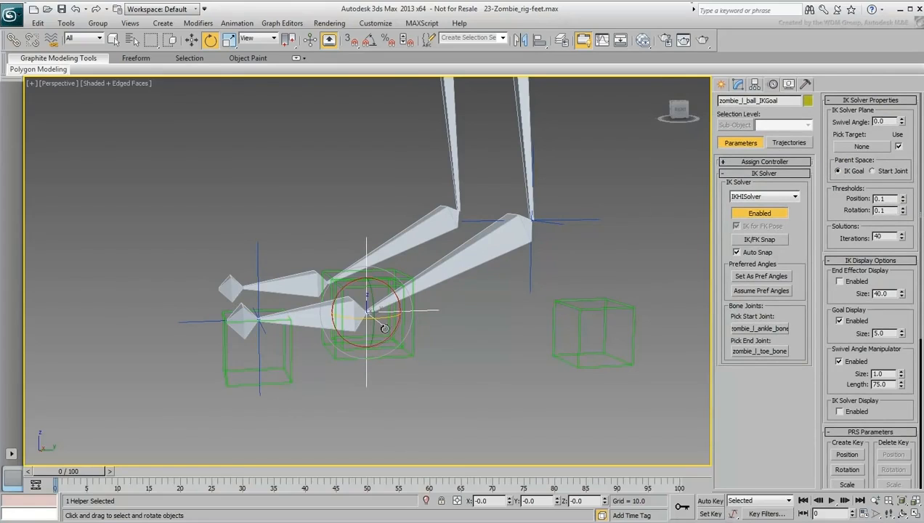
Step: Reselect the ToeLift helper and try rotating it again to check the ball joint, cancelling the rotation
{"action": "left_click", "coordinate": [468, 369]}
{"action": "mouse_move", "coordinate": [313, 386]}
{"action": "left_mouse_down"}
{"action": "mouse_move", "coordinate": [275, 381]}
{"action": "mouse_move", "coordinate": [273, 353]}
{"action": "mouse_move", "coordinate": [365, 345]}
{"action": "mouse_move", "coordinate": [240, 359]}
{"action": "mouse_move", "coordinate": [366, 358]}
{"action": "left_mouse_up"}
{"action": "right_click", "coordinate": [366, 357]}
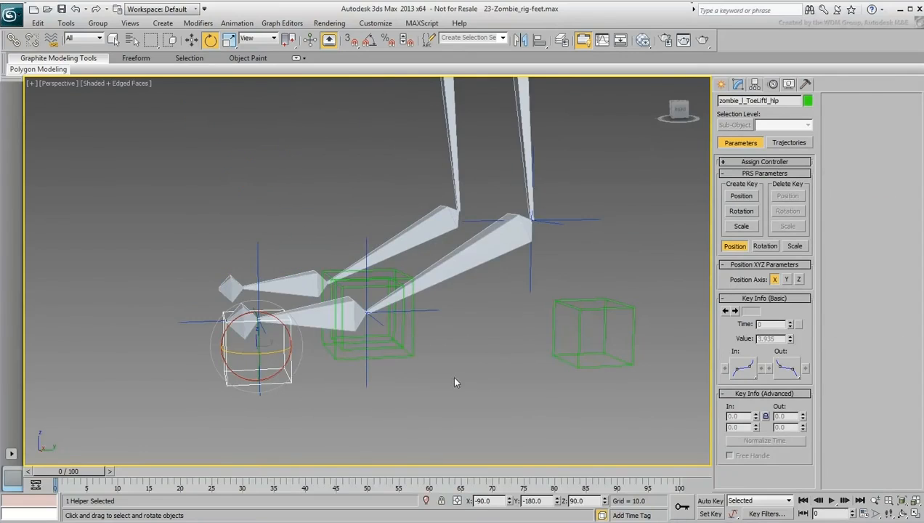
Step: Link the ToeLift helper at the toe tip to the heel helper, zombie_l_Heel_hlp
{"action": "scroll", "coordinate": [451, 374], "scroll_direction": "down", "scroll_amount": 2}
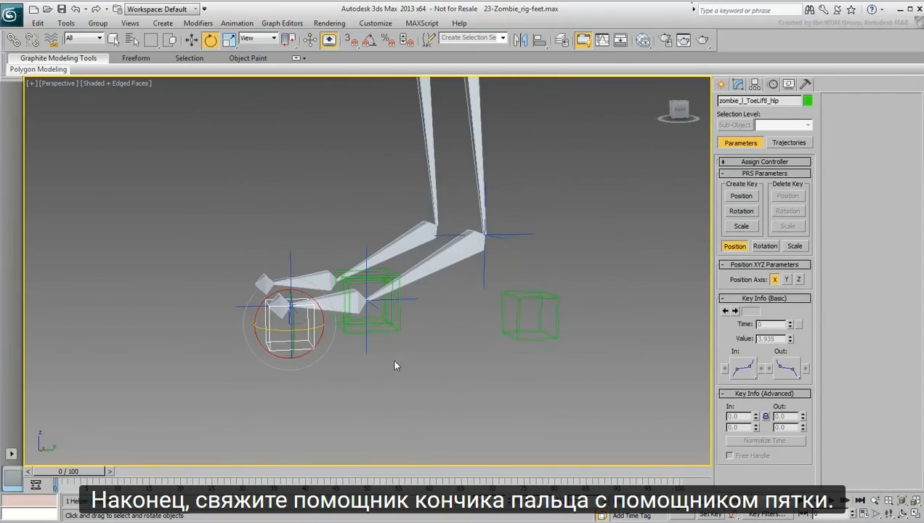
{"action": "middle_click_drag", "start_coordinate": [394, 360], "coordinate": [433, 398], "text": "alt"}
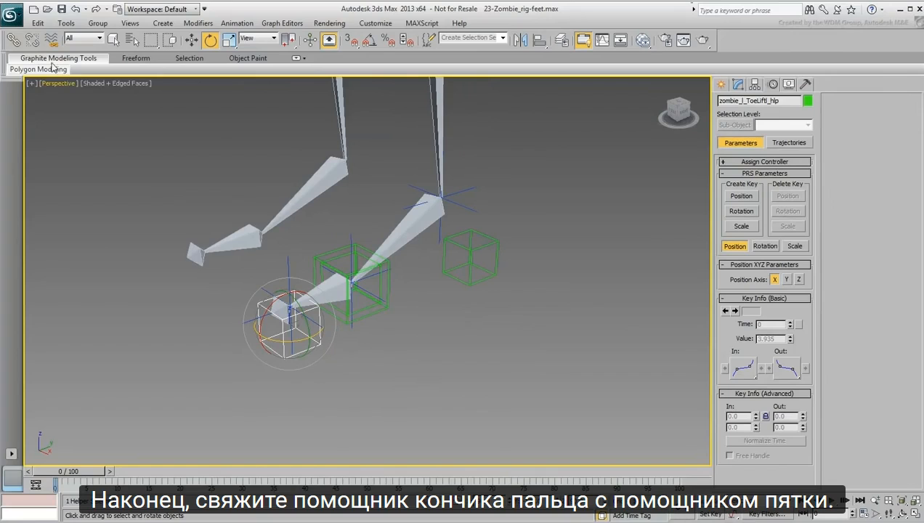
{"action": "left_click", "coordinate": [13, 40]}
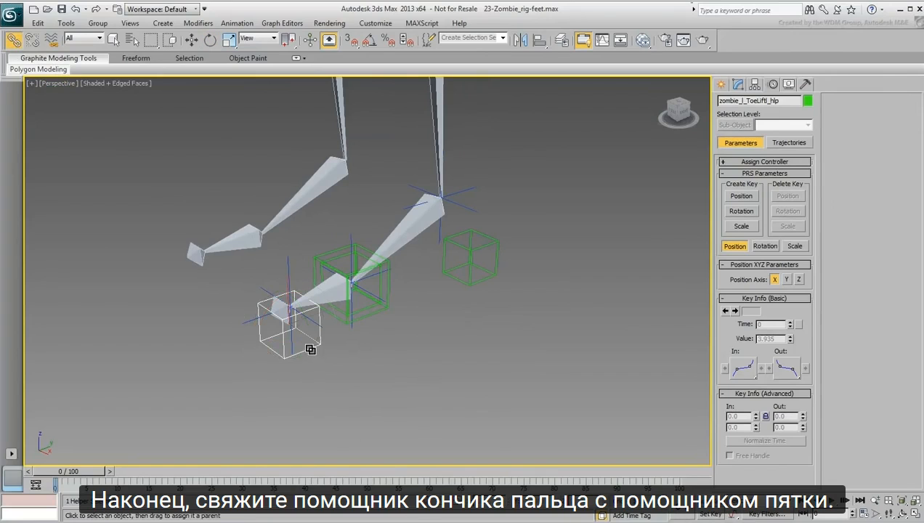
{"action": "left_click_drag", "start_coordinate": [310, 349], "coordinate": [481, 284]}
Step: Test-rotate the foot around the ToeLift helper, cancel it, and check the Heel helper in the same way
{"action": "right_click", "coordinate": [469, 328]}
{"action": "left_click", "coordinate": [488, 354]}
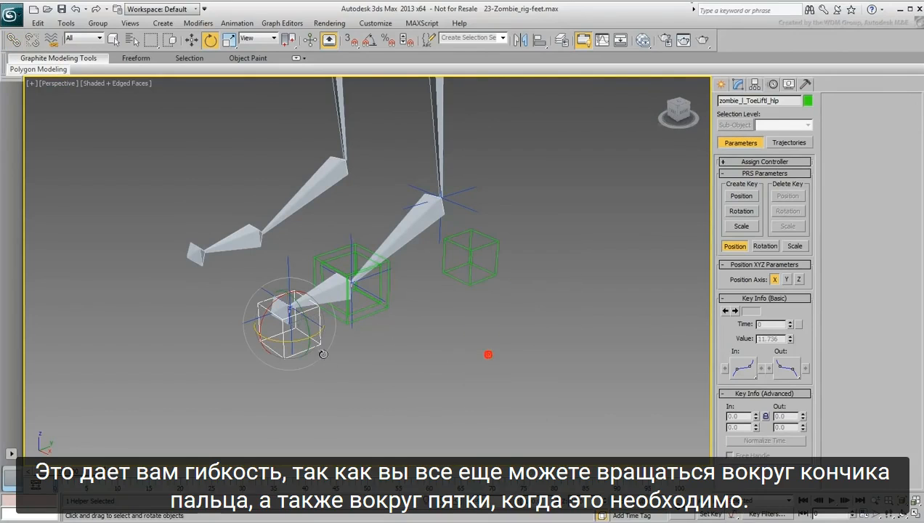
{"action": "left_click_drag", "start_coordinate": [297, 335], "coordinate": [337, 330]}
{"action": "right_click", "coordinate": [337, 329]}
{"action": "left_click_drag", "start_coordinate": [556, 257], "coordinate": [472, 272]}
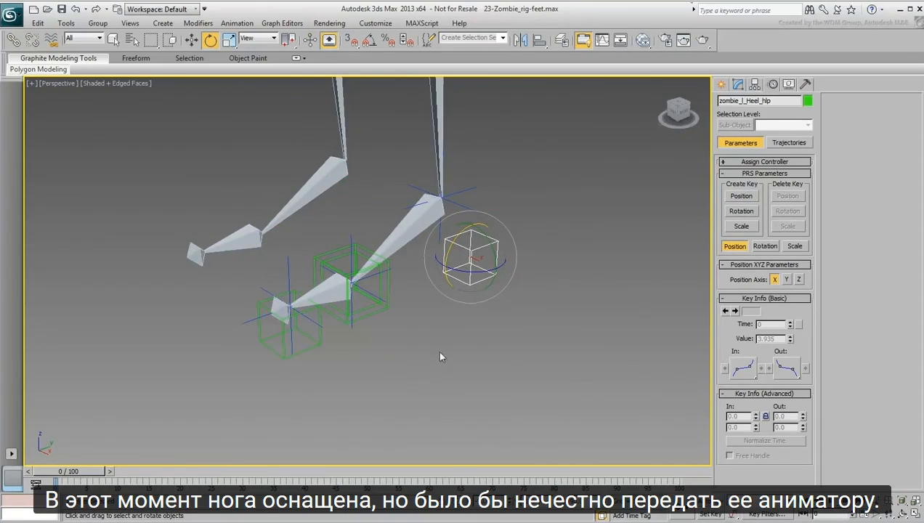
Step: Unhide the Geometry category to show the character mesh as a reference
{"action": "middle_click_drag", "start_coordinate": [439, 354], "coordinate": [488, 377]}
{"action": "scroll", "coordinate": [448, 394], "scroll_direction": "down", "scroll_amount": 3}
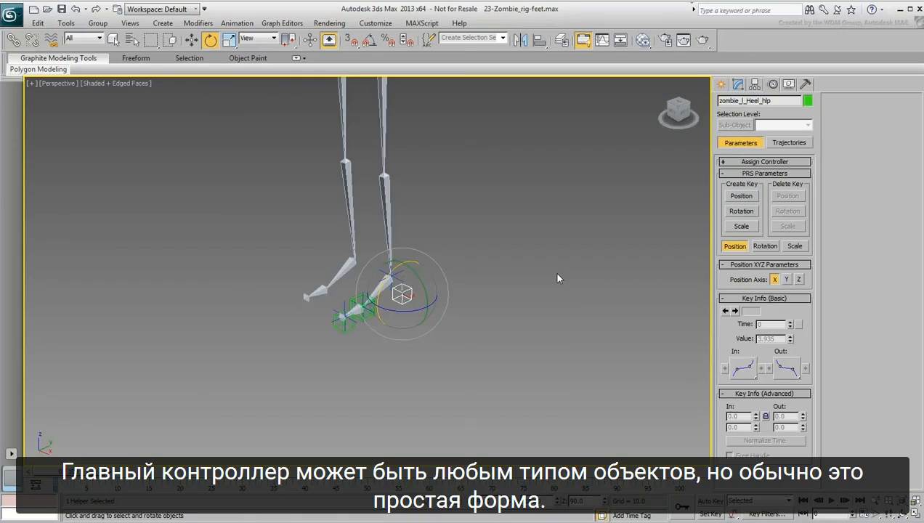
{"action": "left_click", "coordinate": [789, 84]}
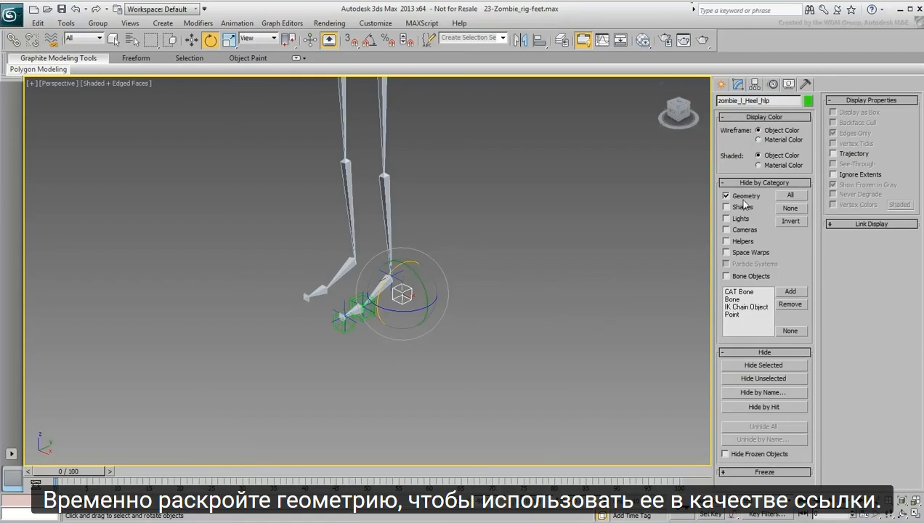
{"action": "left_click", "coordinate": [726, 196]}
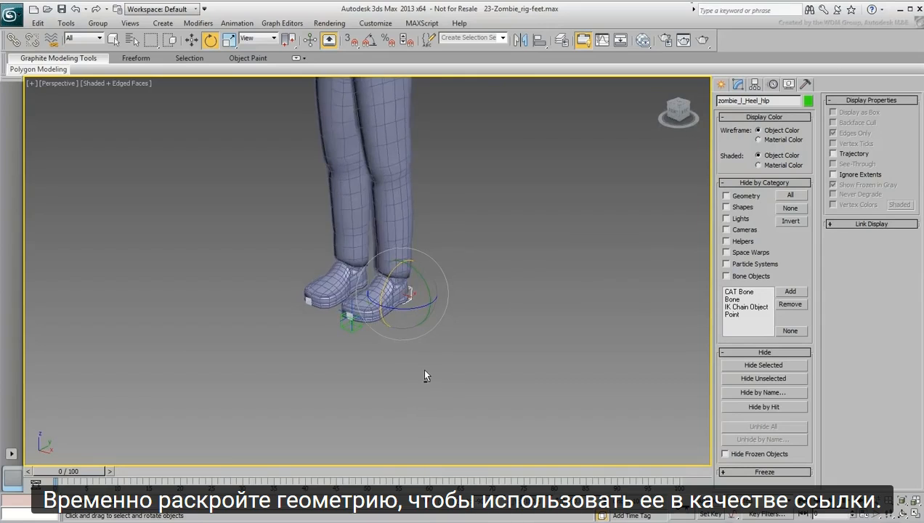
Step: Draw a closed five-vertex straight-edged Line spline around the left shoe, with its outer side about 13 units long
{"action": "middle_click_drag", "start_coordinate": [392, 369], "coordinate": [419, 366], "text": "alt"}
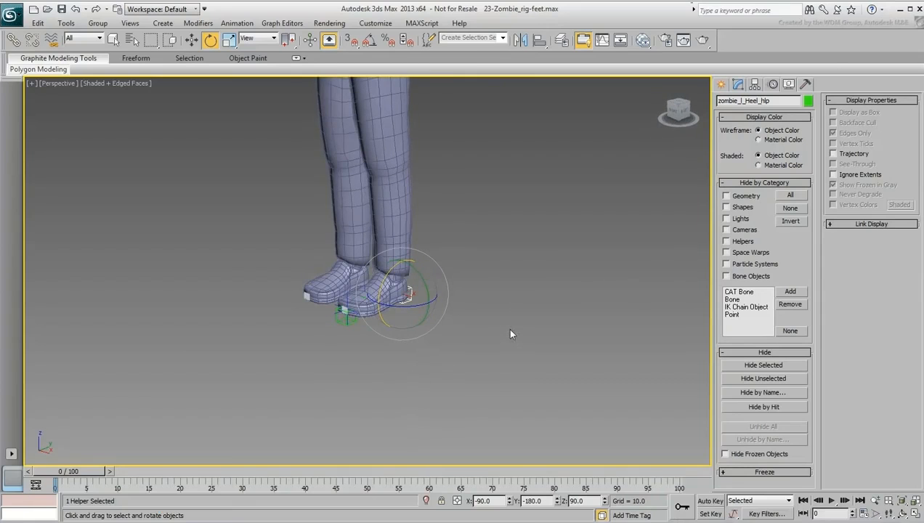
{"action": "scroll", "coordinate": [509, 328], "scroll_direction": "up", "scroll_amount": 6}
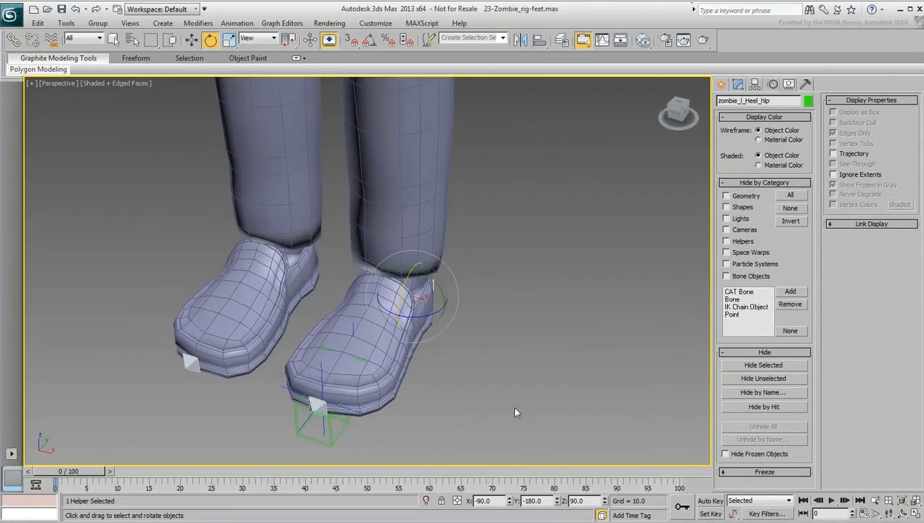
{"action": "left_click", "coordinate": [721, 84]}
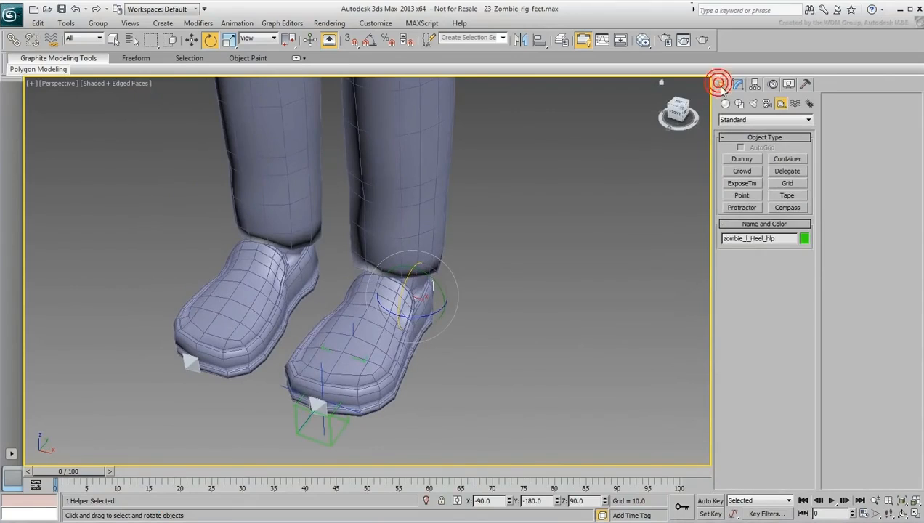
{"action": "left_click", "coordinate": [739, 105]}
{"action": "left_click", "coordinate": [741, 168]}
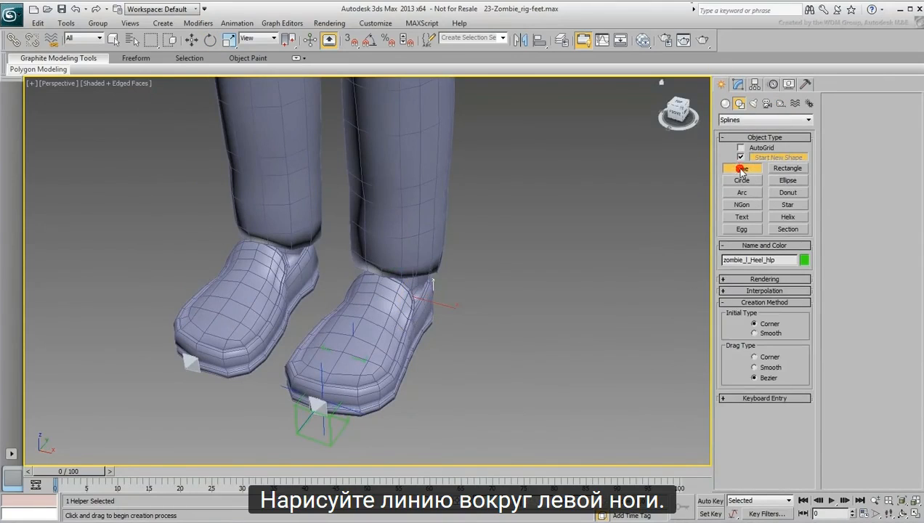
{"action": "left_click", "coordinate": [457, 300]}
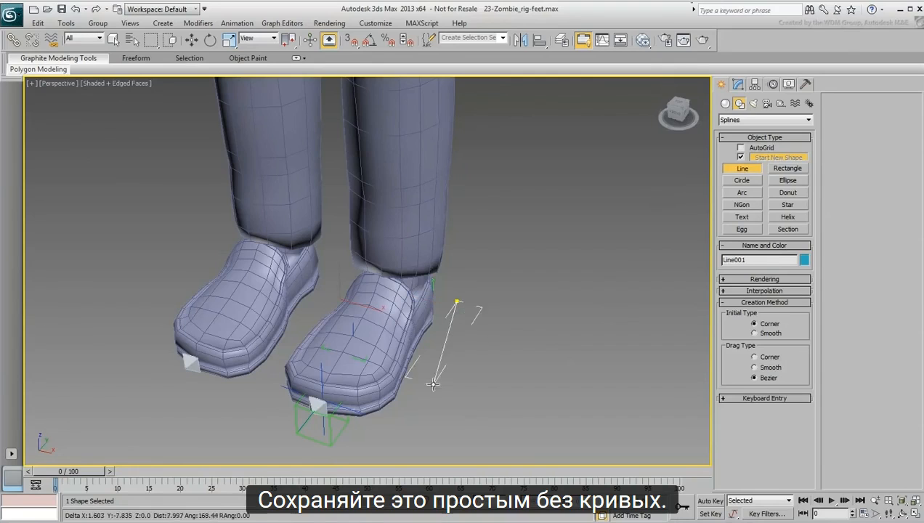
{"action": "left_click", "coordinate": [387, 443]}
{"action": "left_click", "coordinate": [253, 409]}
{"action": "left_click", "coordinate": [291, 343]}
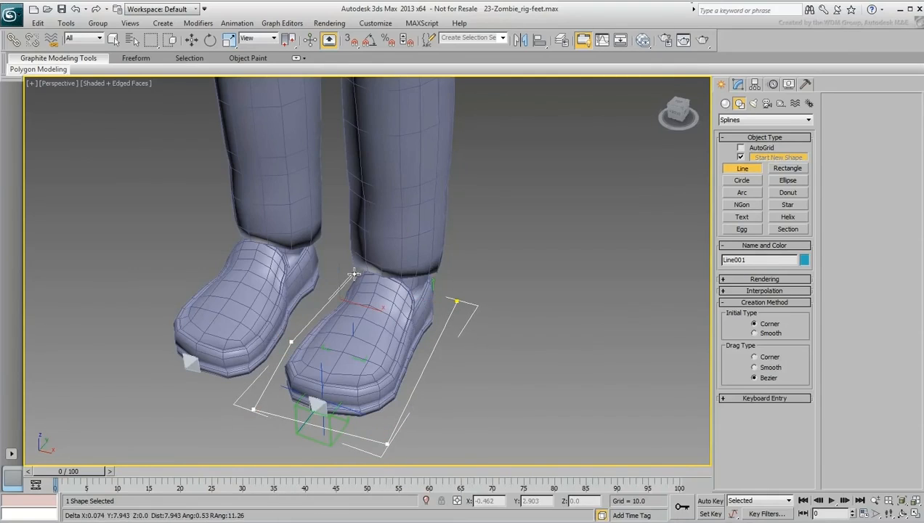
{"action": "left_click", "coordinate": [354, 274]}
{"action": "left_click", "coordinate": [455, 301]}
{"action": "left_click", "coordinate": [443, 379]}
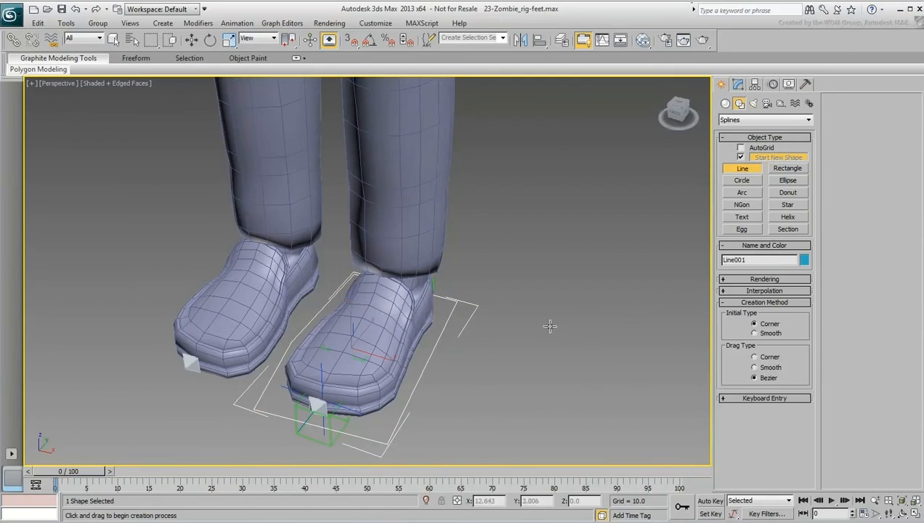
Step: Enable the foot outline's rendering in the viewport and set its radial sides to 4
{"action": "middle_click_drag", "start_coordinate": [491, 276], "coordinate": [312, 305], "text": "alt"}
{"action": "middle_click_drag", "start_coordinate": [377, 321], "coordinate": [409, 247], "text": "alt"}
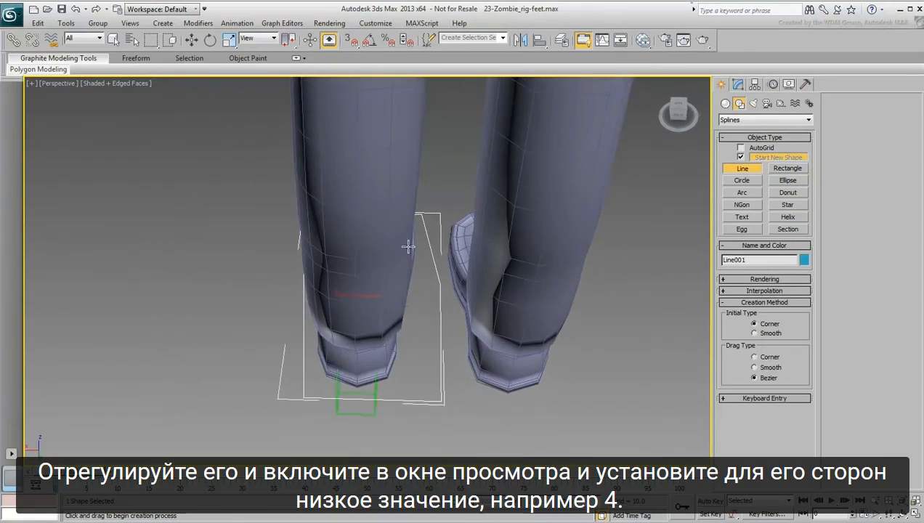
{"action": "left_click", "coordinate": [739, 83]}
{"action": "key", "text": "e"}
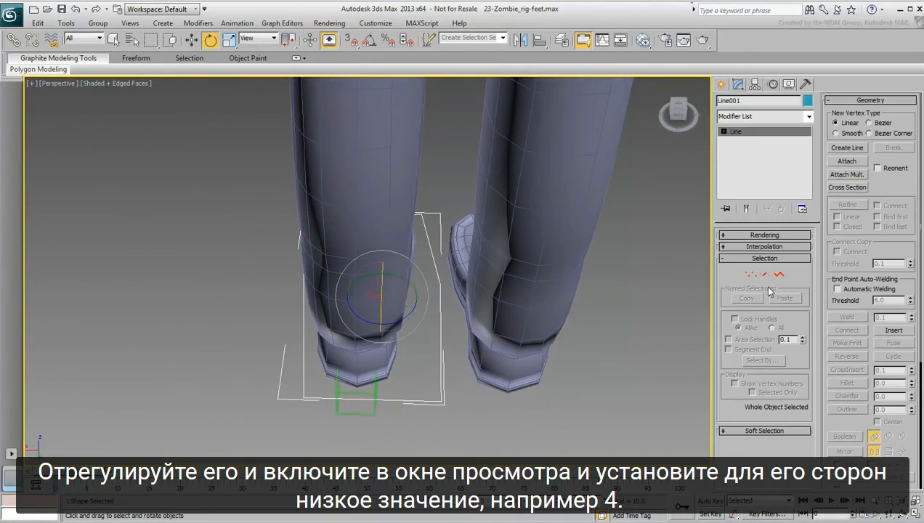
{"action": "left_click", "coordinate": [767, 236]}
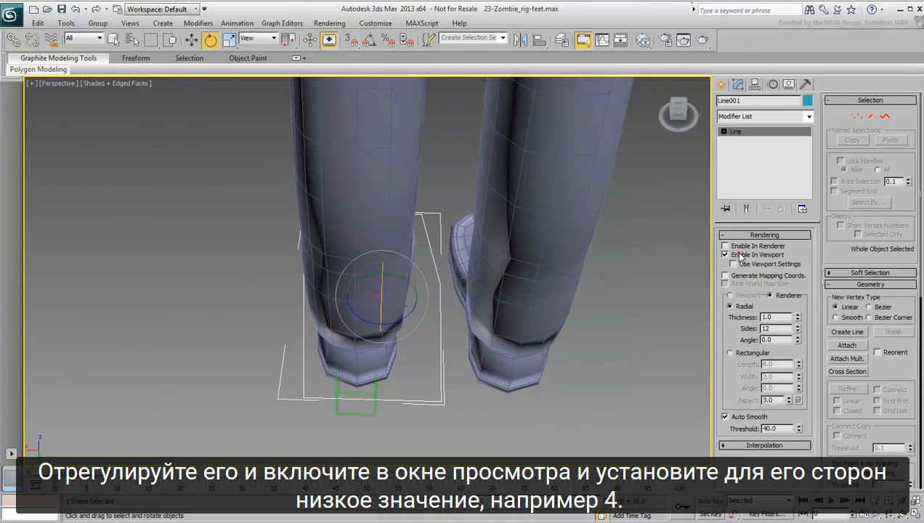
{"action": "left_click", "coordinate": [735, 254]}
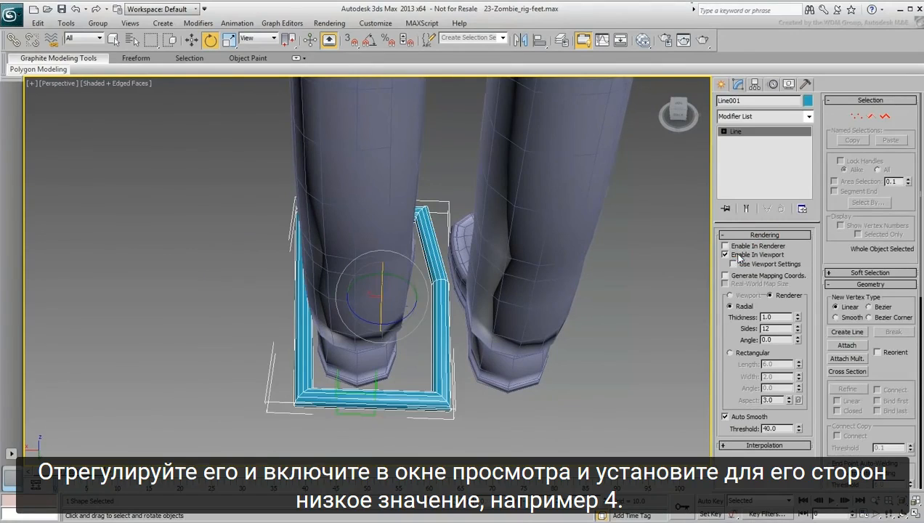
{"action": "double_click", "coordinate": [780, 329]}
{"action": "type", "text": "4"}
{"action": "key", "text": "Return"}
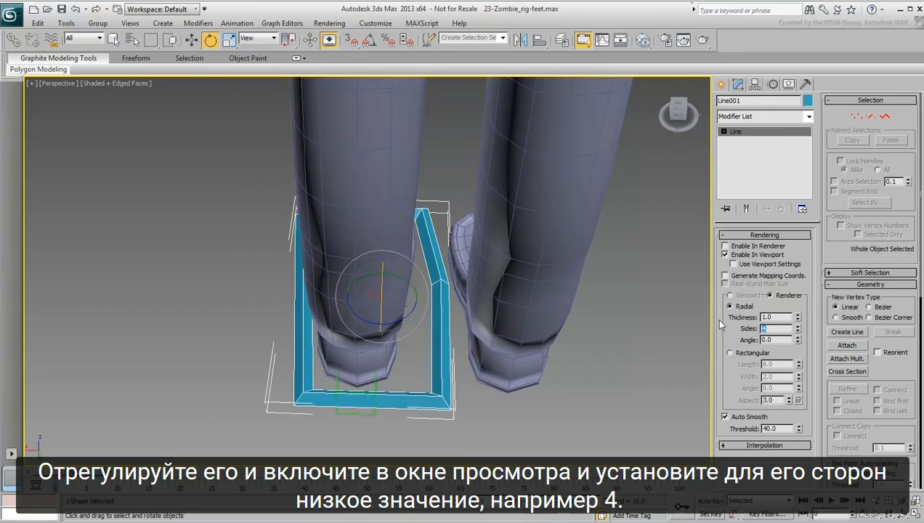
Step: At vertex level, move the outline's inner heel and inner side vertices toward the foot and its outer heel vertex slightly outward
{"action": "left_click", "coordinate": [857, 117]}
{"action": "left_click", "coordinate": [445, 404]}
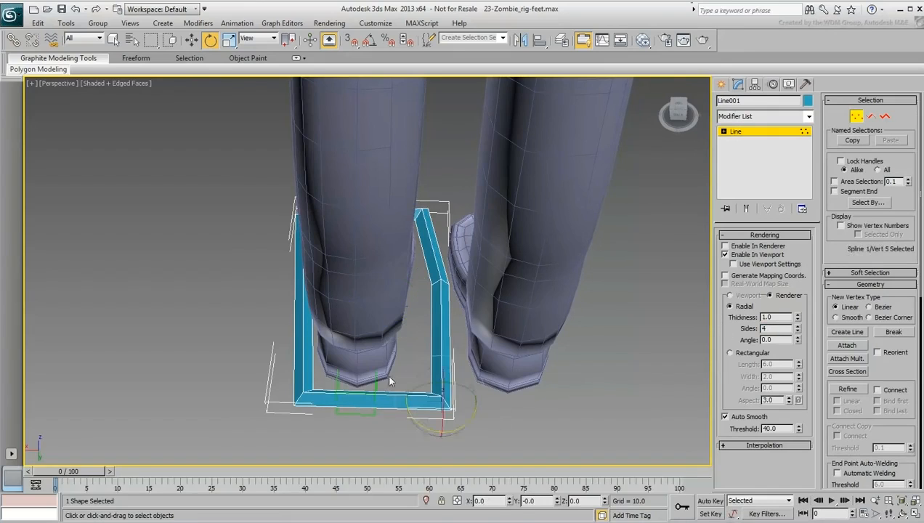
{"action": "right_click", "coordinate": [428, 405]}
{"action": "left_click", "coordinate": [426, 413]}
{"action": "left_click_drag", "start_coordinate": [425, 412], "coordinate": [399, 414]}
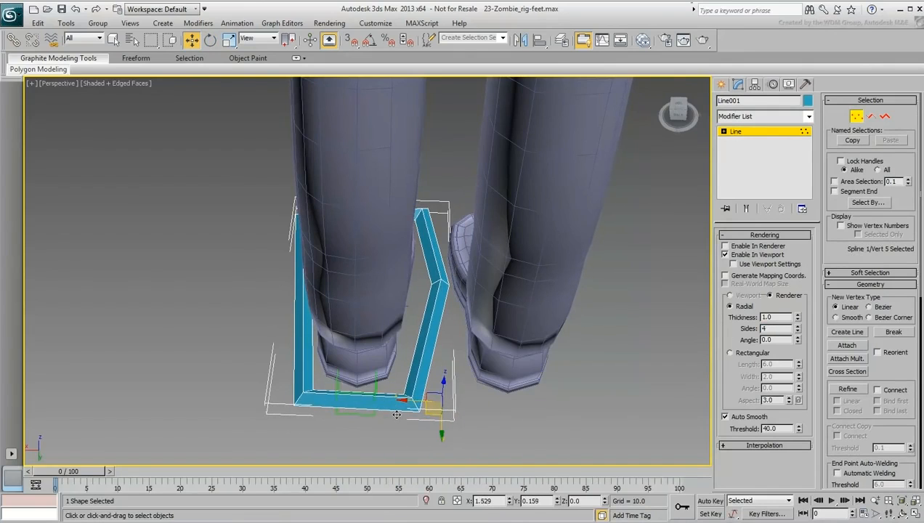
{"action": "left_click", "coordinate": [292, 405]}
{"action": "left_click_drag", "start_coordinate": [289, 407], "coordinate": [282, 409]}
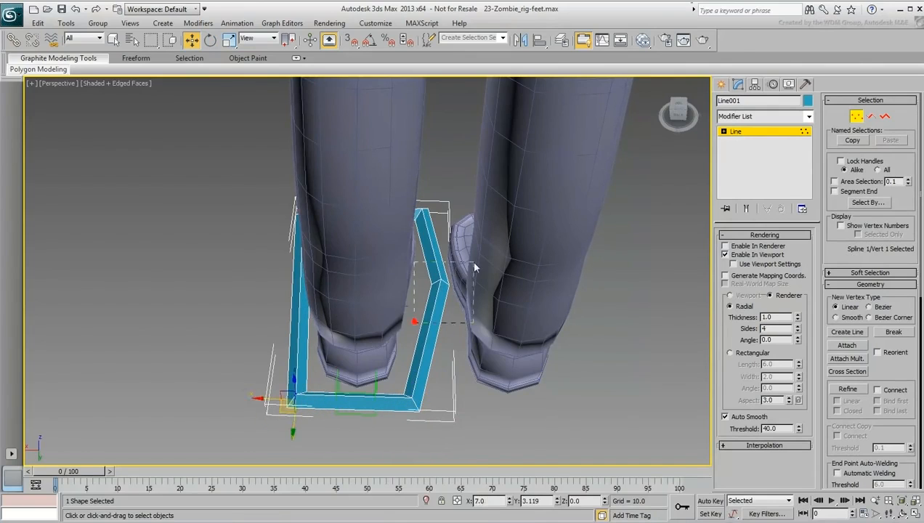
{"action": "left_click", "coordinate": [441, 284]}
{"action": "left_click_drag", "start_coordinate": [441, 284], "coordinate": [418, 283]}
Step: Move the outline's two front vertices inward to fit more closely around the toe
{"action": "middle_click_drag", "start_coordinate": [289, 304], "coordinate": [485, 323], "text": "alt"}
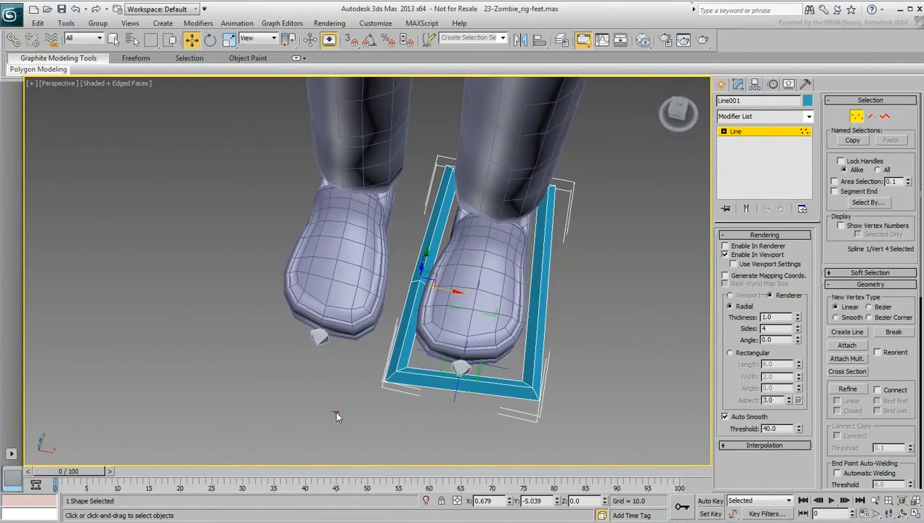
{"action": "left_click_drag", "start_coordinate": [334, 412], "coordinate": [434, 383]}
{"action": "left_click_drag", "start_coordinate": [492, 427], "coordinate": [494, 426]}
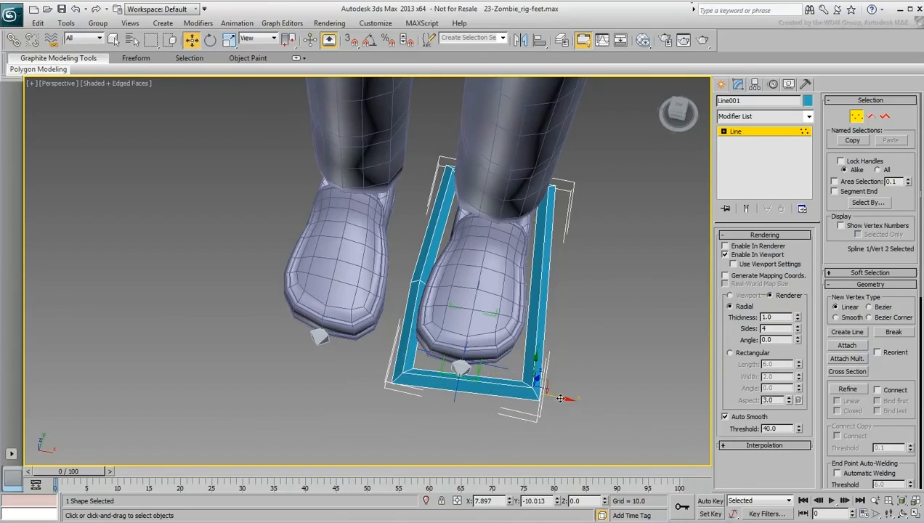
Step: Refine the outline's outer side with a new vertex beside the ball of the foot and move it into place
{"action": "left_click", "coordinate": [853, 393]}
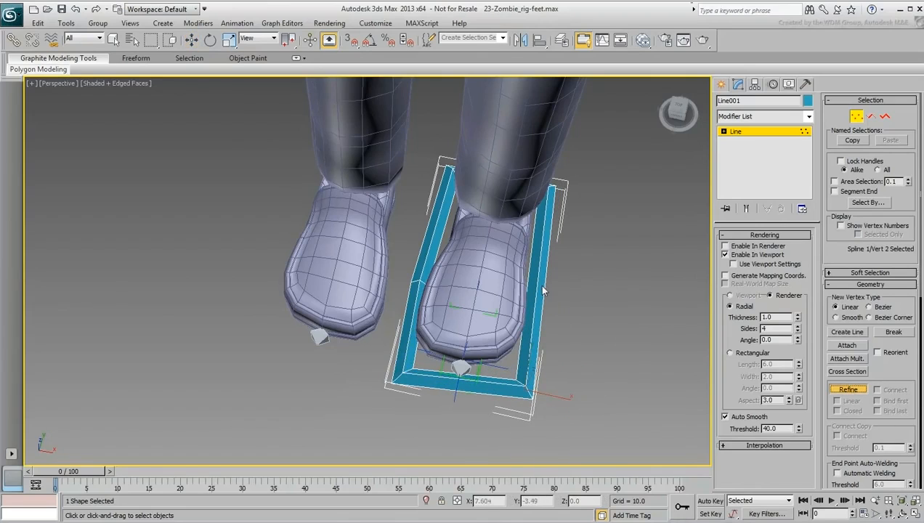
{"action": "left_click", "coordinate": [538, 279]}
{"action": "right_click", "coordinate": [538, 280]}
{"action": "left_click_drag", "start_coordinate": [573, 272], "coordinate": [565, 298]}
{"action": "middle_click_drag", "start_coordinate": [565, 298], "coordinate": [523, 284]}
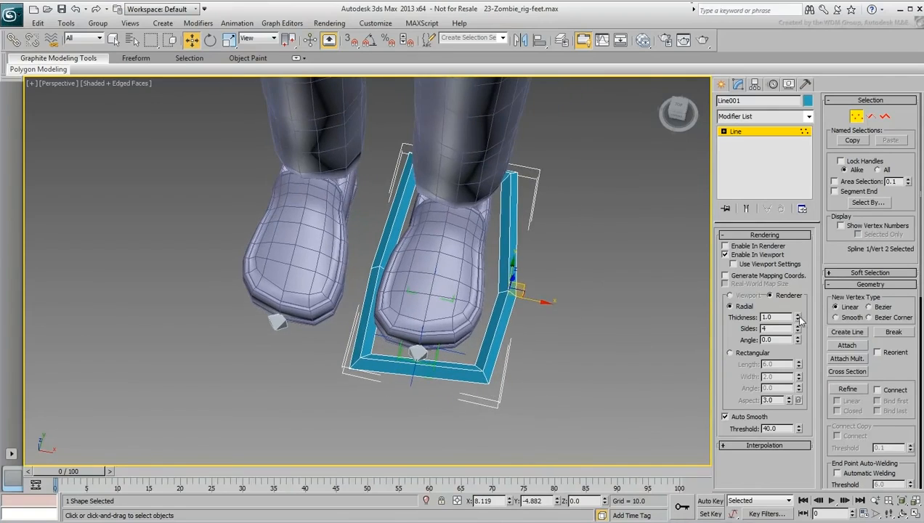
Step: Set the outline's thickness to 0.5 and fine-tune its side, toe and outer heel vertices around the shoe
{"action": "type", "text": "0.5"}
{"action": "key", "text": "Return"}
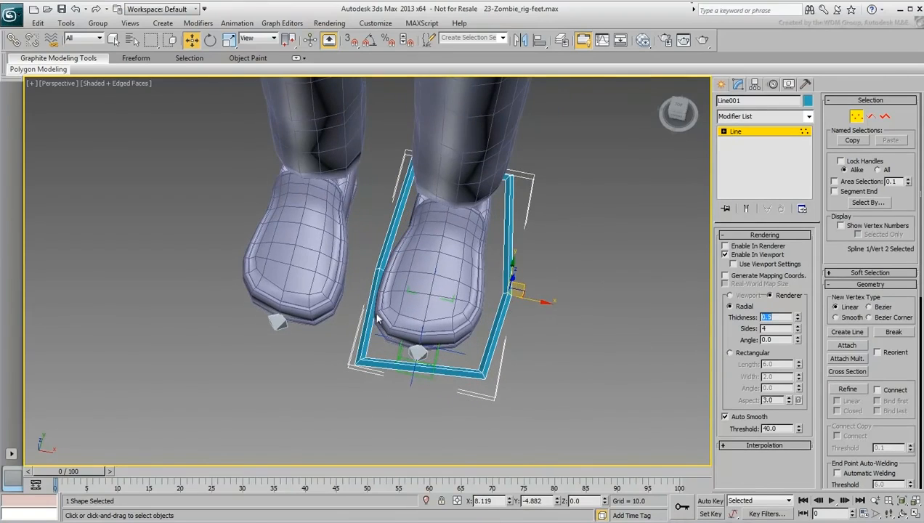
{"action": "left_click_drag", "start_coordinate": [523, 284], "coordinate": [519, 286]}
{"action": "left_click_drag", "start_coordinate": [379, 271], "coordinate": [373, 275]}
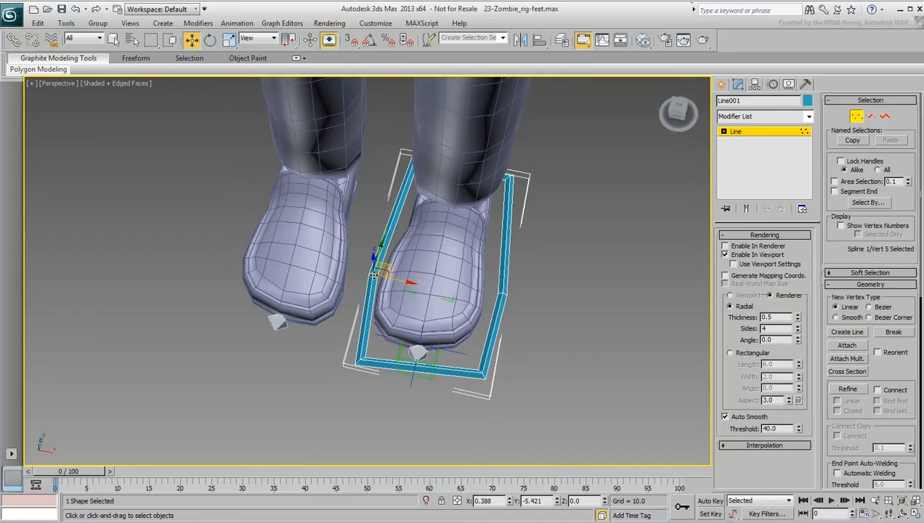
{"action": "left_click", "coordinate": [486, 377]}
{"action": "left_click_drag", "start_coordinate": [501, 371], "coordinate": [497, 368]}
{"action": "left_click", "coordinate": [358, 362]}
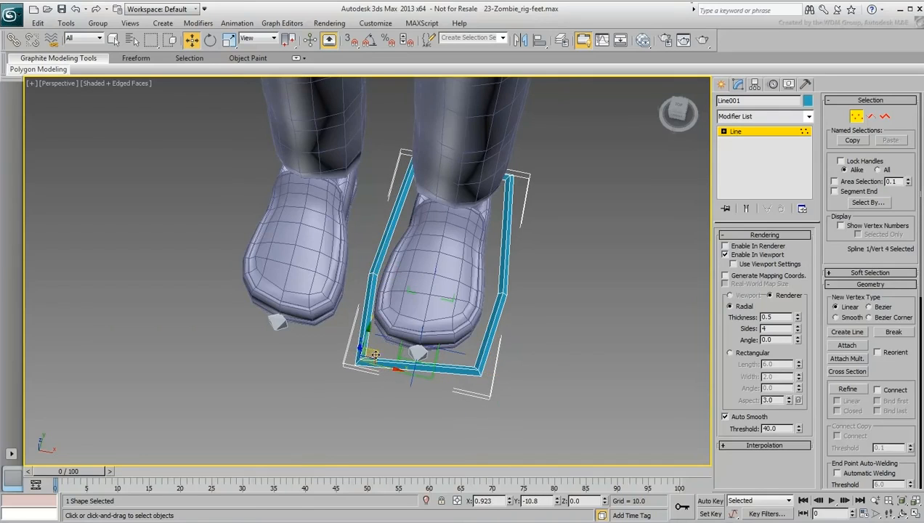
{"action": "left_click_drag", "start_coordinate": [375, 351], "coordinate": [371, 341]}
{"action": "middle_click_drag", "start_coordinate": [371, 340], "coordinate": [578, 272], "text": "alt"}
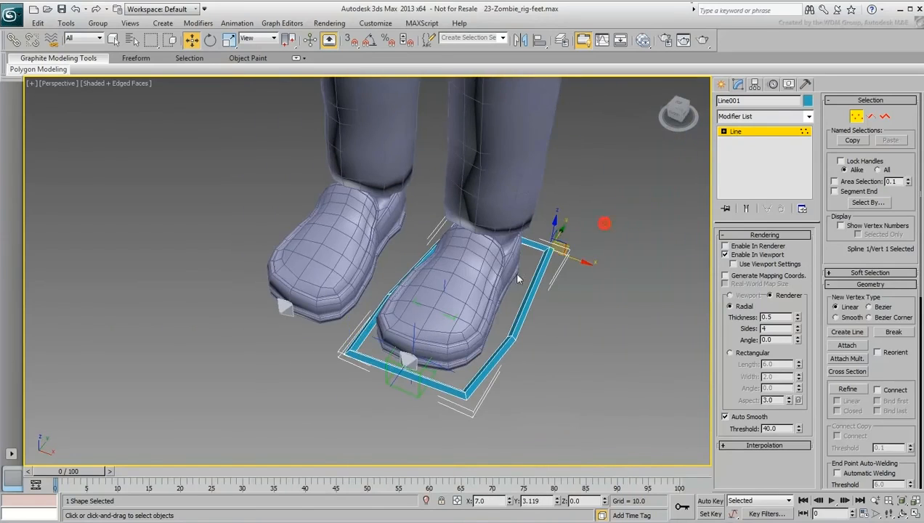
{"action": "left_click", "coordinate": [557, 246]}
{"action": "left_click_drag", "start_coordinate": [563, 258], "coordinate": [569, 261]}
{"action": "left_click", "coordinate": [857, 117]}
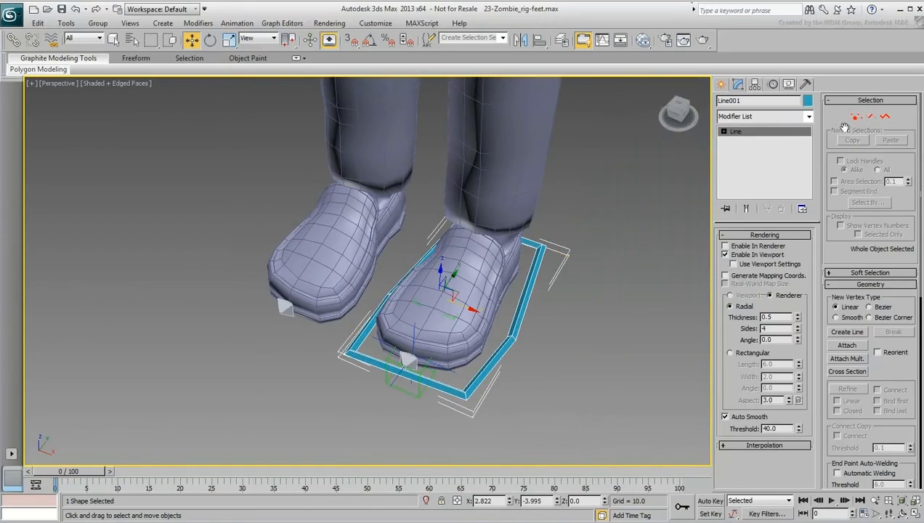
Step: Hide the Geometry category again so only the bones, helpers and foot outline are displayed
{"action": "middle_click_drag", "start_coordinate": [509, 407], "coordinate": [459, 297], "text": "alt"}
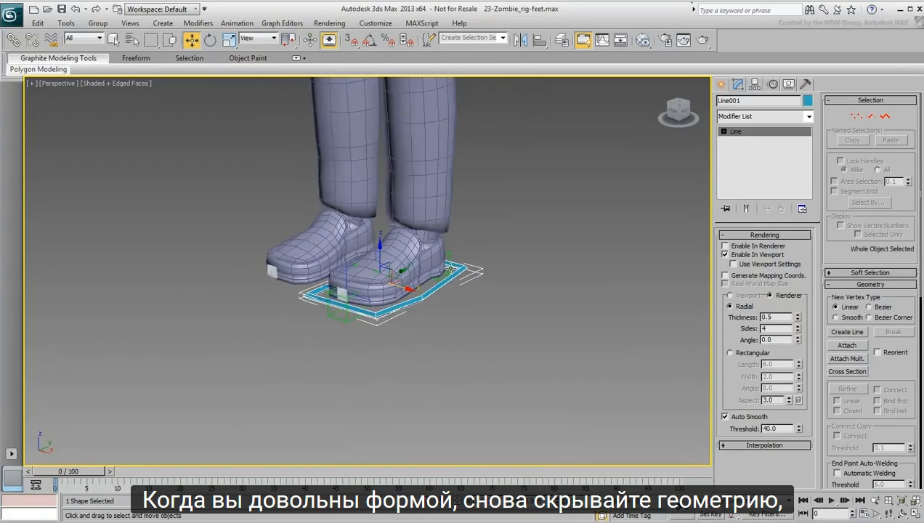
{"action": "scroll", "coordinate": [457, 325], "scroll_direction": "up", "scroll_amount": 2}
{"action": "left_click", "coordinate": [790, 84]}
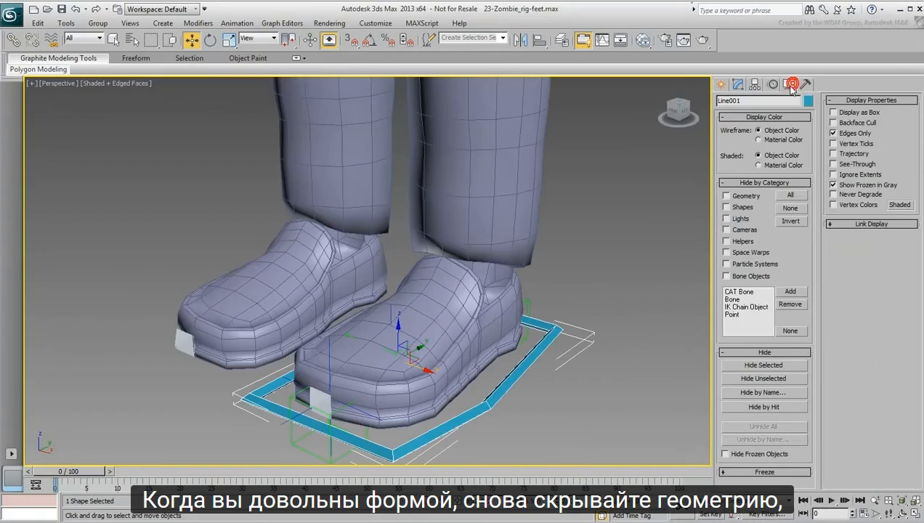
{"action": "left_click", "coordinate": [726, 196]}
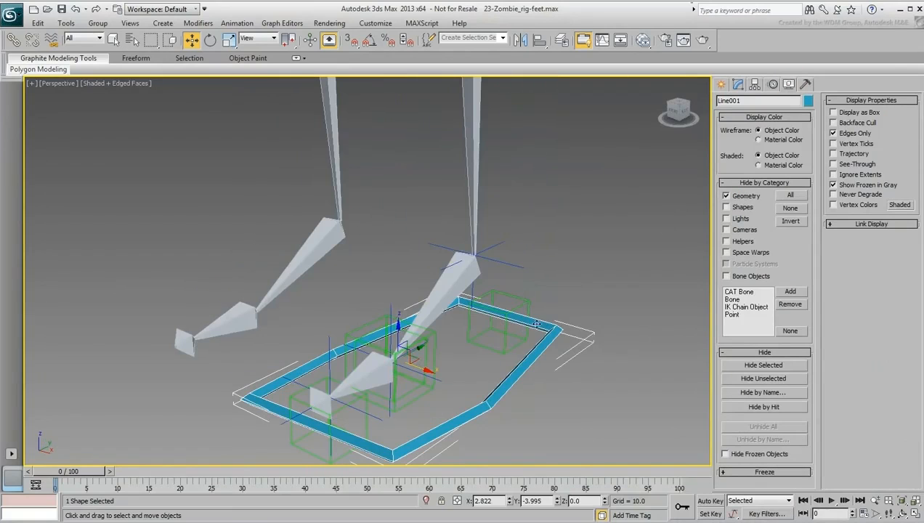
Step: Align only the foot outline's pivot to the left ankle bone's pivot point in X, Y and Z position
{"action": "middle_click_drag", "start_coordinate": [536, 325], "coordinate": [454, 327]}
{"action": "scroll", "coordinate": [462, 262], "scroll_direction": "down", "scroll_amount": 2}
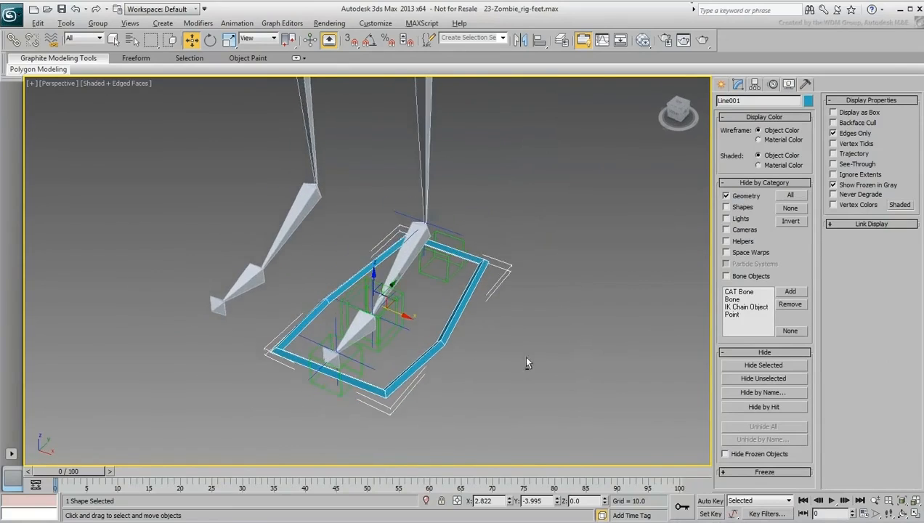
{"action": "middle_click_drag", "start_coordinate": [527, 362], "coordinate": [504, 334], "text": "alt"}
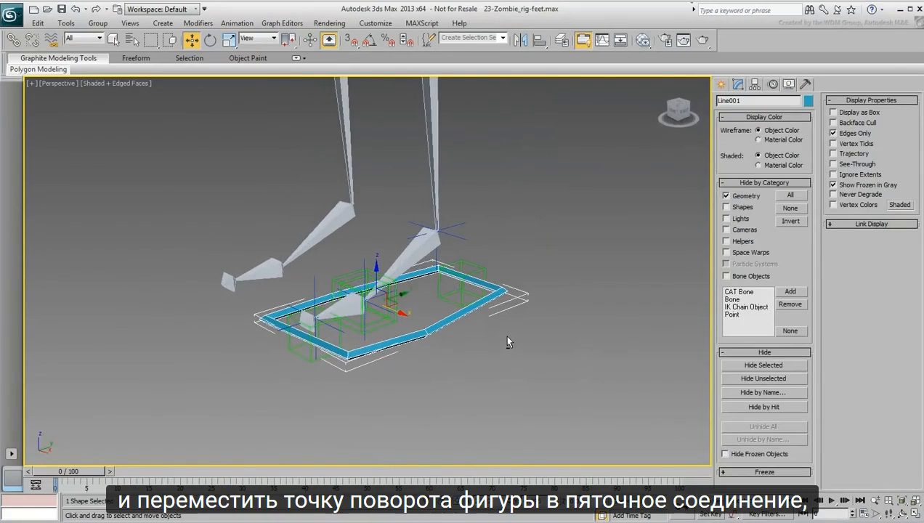
{"action": "left_click", "coordinate": [755, 85]}
{"action": "left_click", "coordinate": [764, 157]}
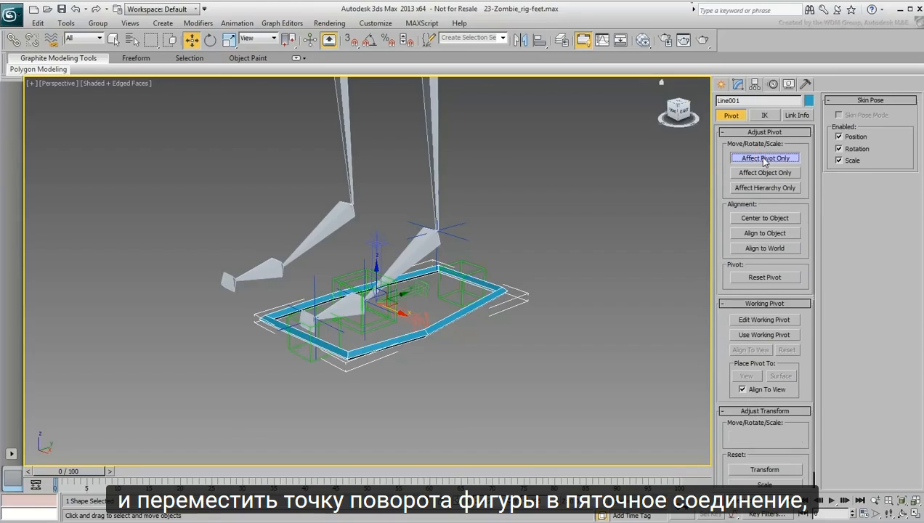
{"action": "left_click", "coordinate": [538, 41]}
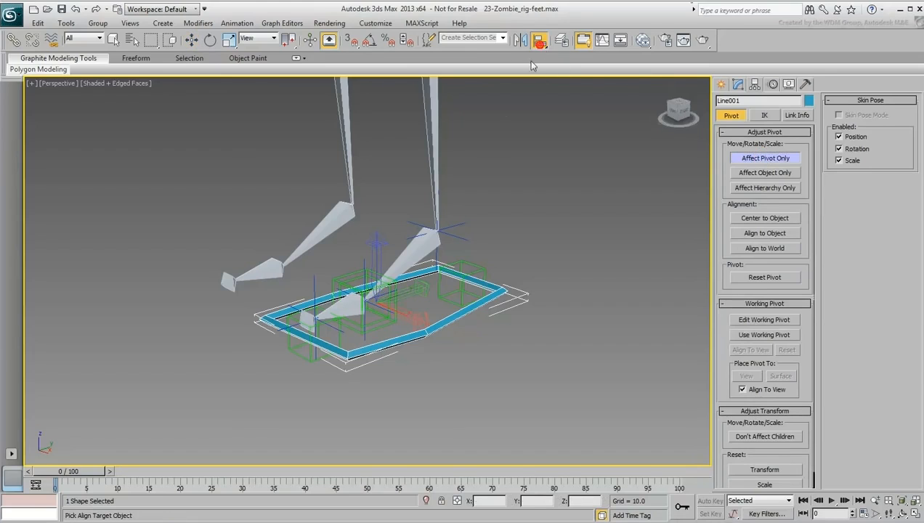
{"action": "left_click", "coordinate": [411, 253]}
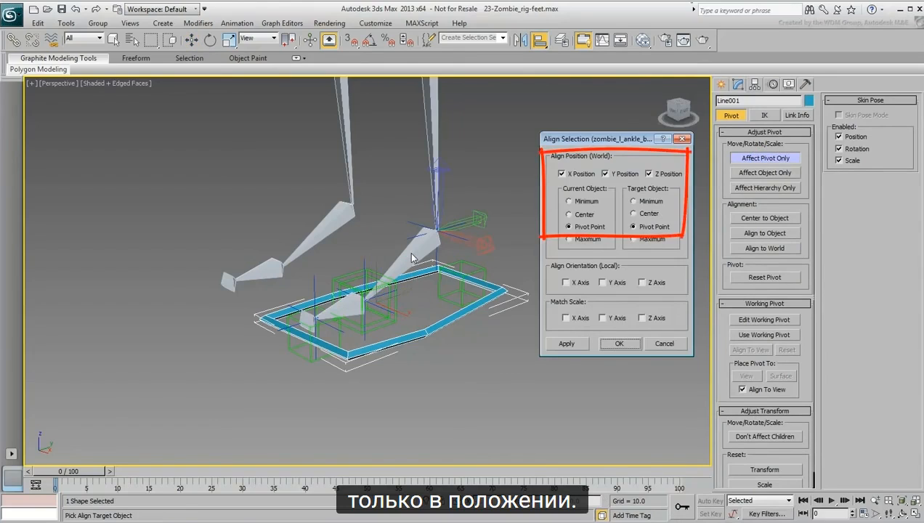
{"action": "left_click", "coordinate": [619, 343]}
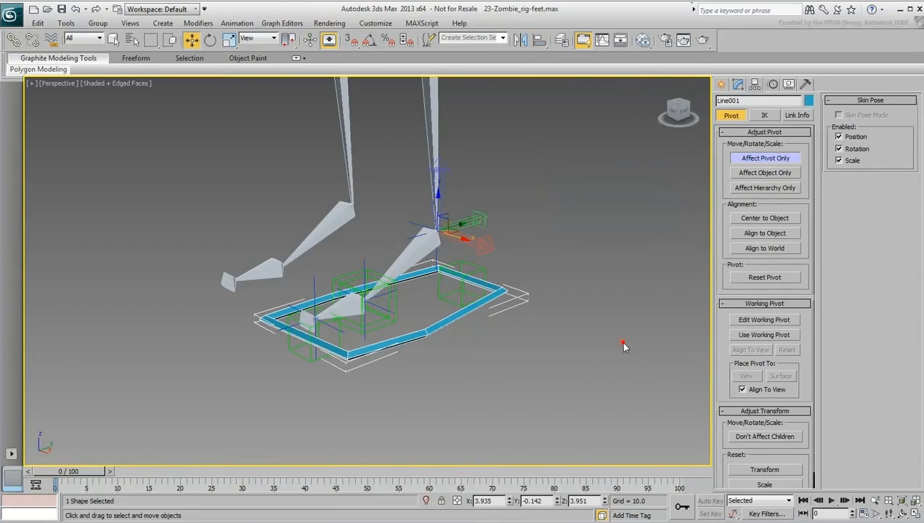
{"action": "left_click", "coordinate": [756, 159]}
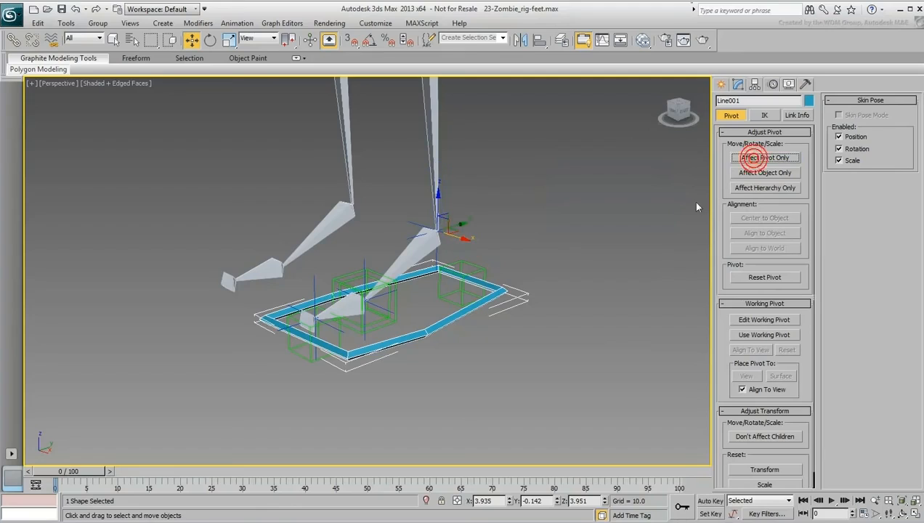
Step: Rename the foot outline as zombie_l_Foot_ctrl
{"action": "double_click", "coordinate": [767, 100]}
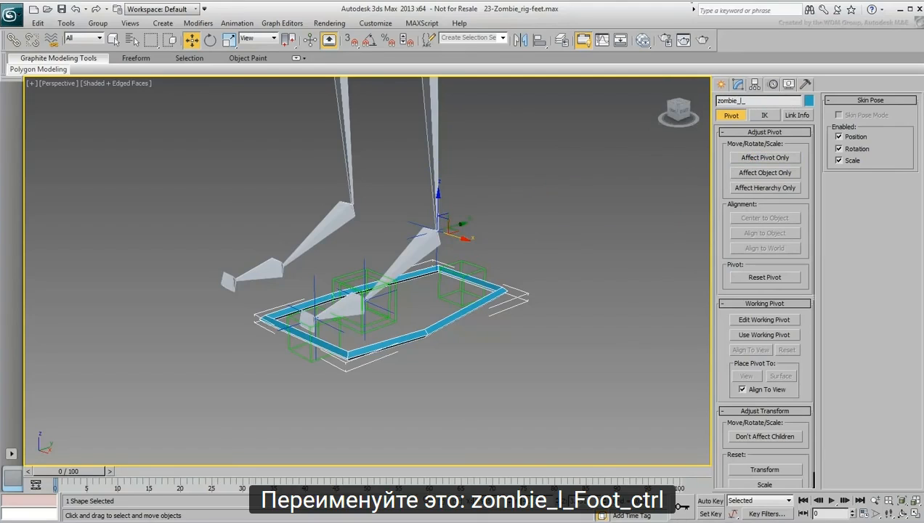
{"action": "type", "text": "zombie_l_Foot_ctrl"}
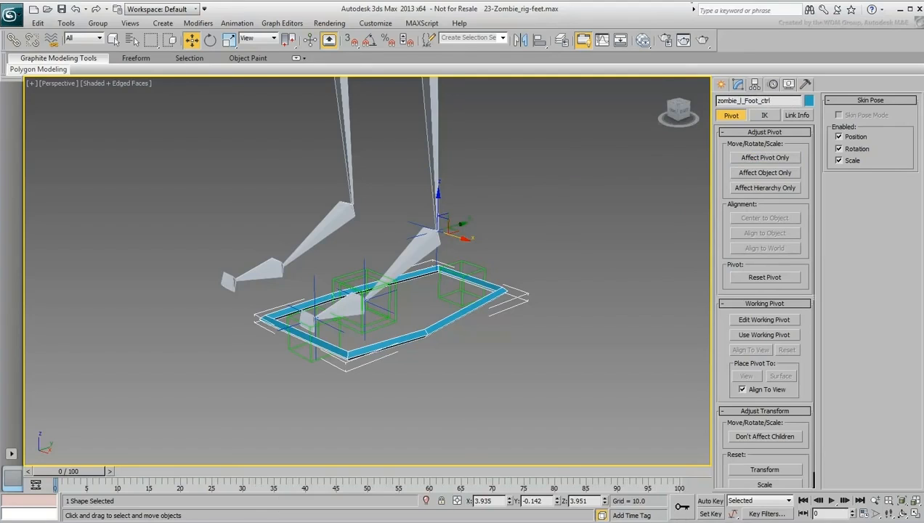
Step: Link the left heel helper to the foot outline controller as its parent
{"action": "middle_click_drag", "start_coordinate": [503, 321], "coordinate": [495, 356]}
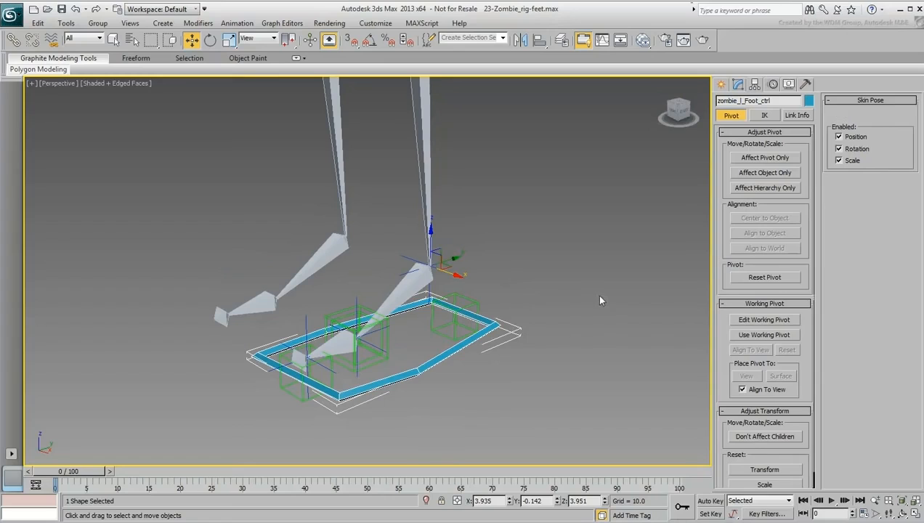
{"action": "left_click", "coordinate": [468, 323]}
{"action": "left_click", "coordinate": [17, 44]}
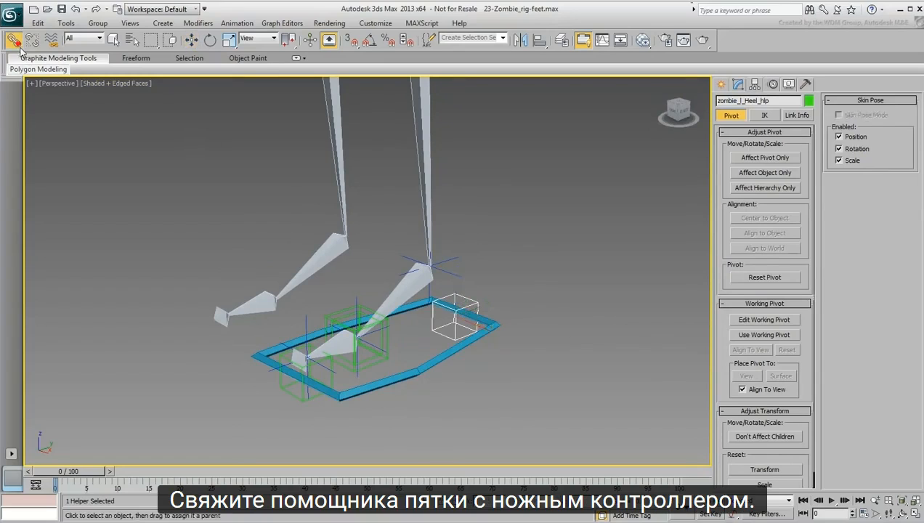
{"action": "left_click_drag", "start_coordinate": [472, 302], "coordinate": [430, 366]}
{"action": "middle_click_drag", "start_coordinate": [429, 366], "coordinate": [446, 384], "text": "alt"}
Step: Test the foot controller's effect on the leg by trying to move and rotate it, leaving it in its original pose
{"action": "right_click", "coordinate": [434, 365]}
{"action": "left_click", "coordinate": [445, 377]}
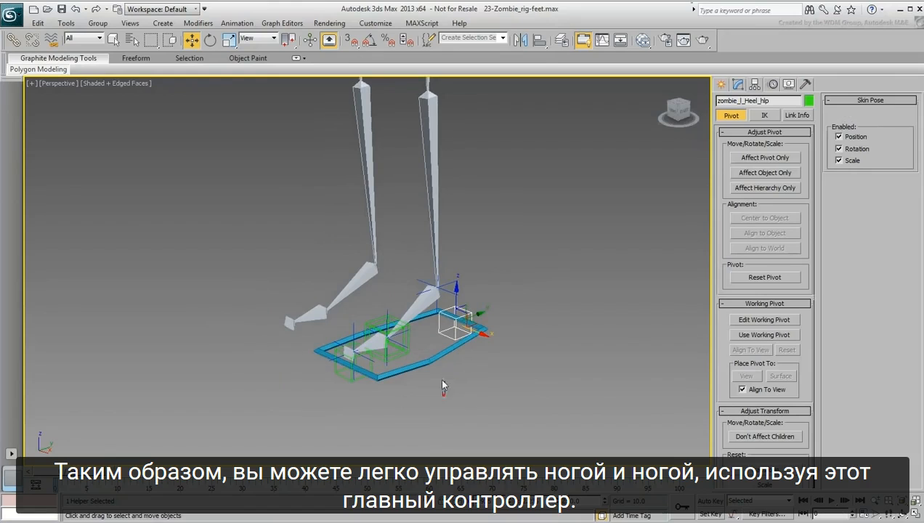
{"action": "left_click", "coordinate": [428, 361]}
{"action": "left_click_drag", "start_coordinate": [450, 269], "coordinate": [455, 250]}
{"action": "right_click", "coordinate": [423, 328]}
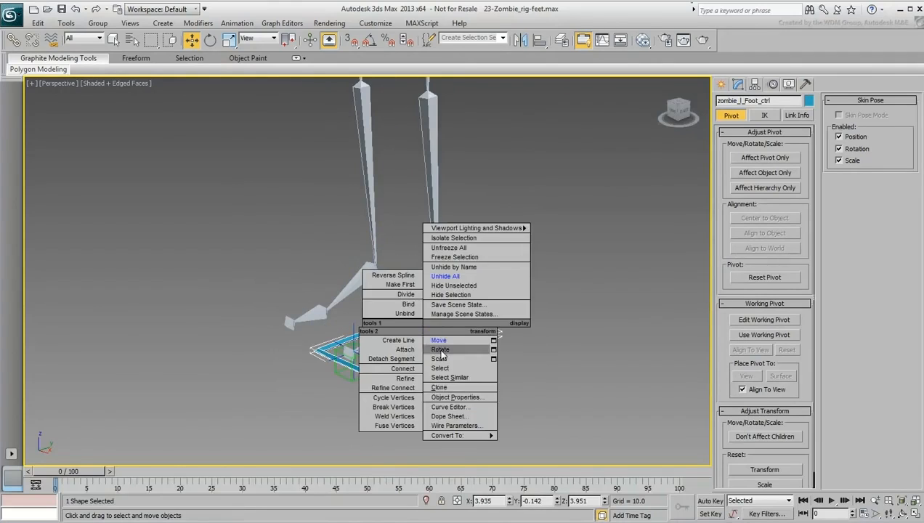
{"action": "left_click", "coordinate": [440, 350]}
{"action": "mouse_move", "coordinate": [432, 280]}
{"action": "left_mouse_down"}
{"action": "mouse_move", "coordinate": [424, 276]}
{"action": "mouse_move", "coordinate": [437, 264]}
{"action": "mouse_move", "coordinate": [447, 297]}
{"action": "mouse_move", "coordinate": [434, 270]}
{"action": "left_mouse_up"}
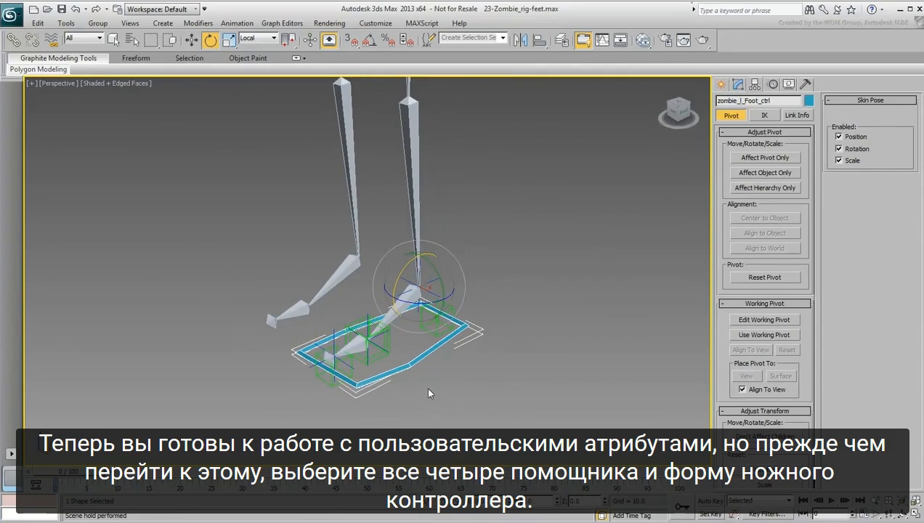
Step: Select the heel, ball and toe area helpers, four in all, with the foot controller and freeze their transforms
{"action": "scroll", "coordinate": [425, 387], "scroll_direction": "up", "scroll_amount": 5}
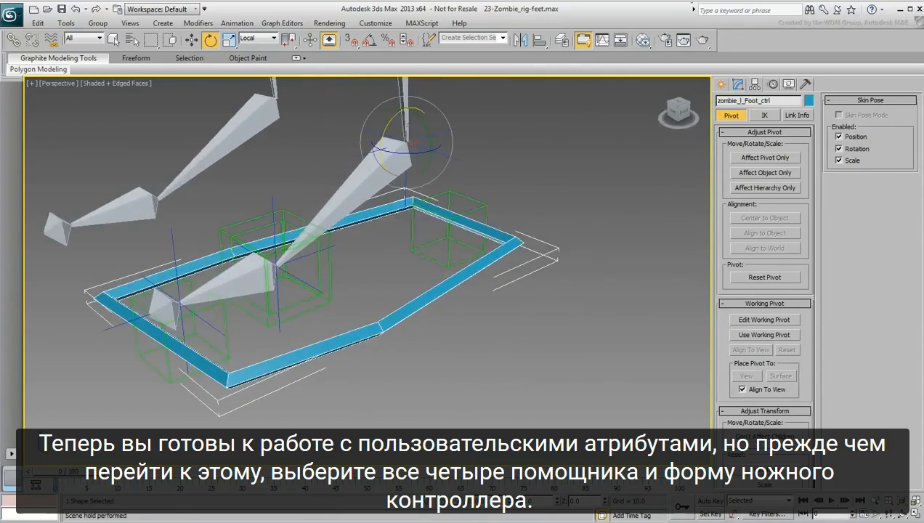
{"action": "scroll", "coordinate": [438, 371], "scroll_direction": "down", "scroll_amount": 1}
{"action": "left_click", "coordinate": [438, 270]}
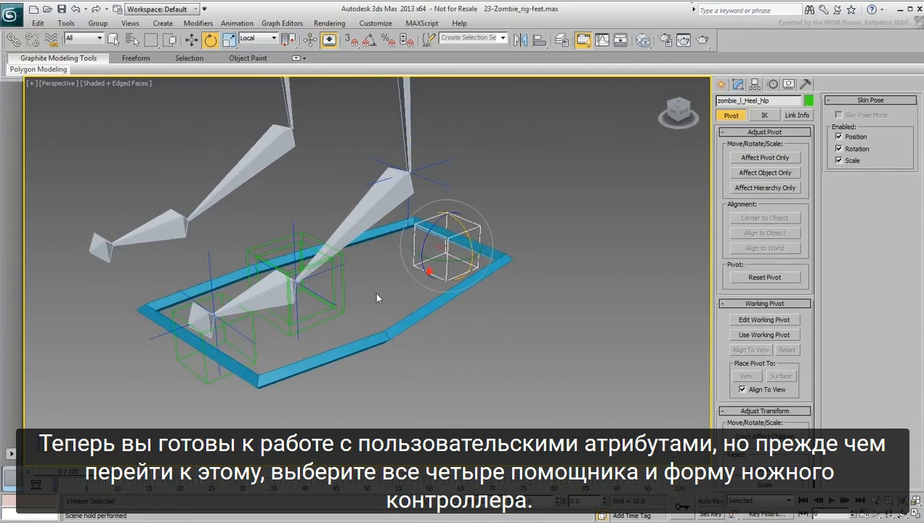
{"action": "left_click", "coordinate": [332, 288], "text": "ctrl"}
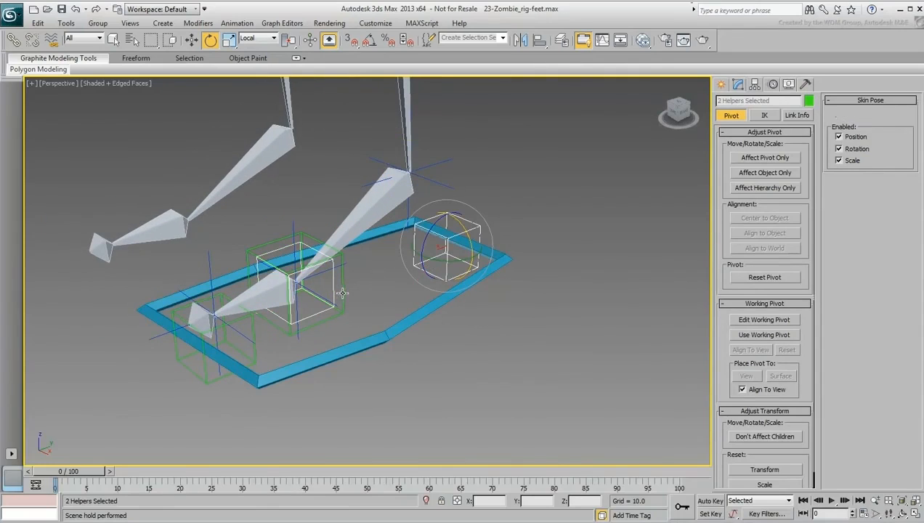
{"action": "left_click", "coordinate": [336, 291], "text": "ctrl"}
{"action": "left_click", "coordinate": [252, 329], "text": "ctrl"}
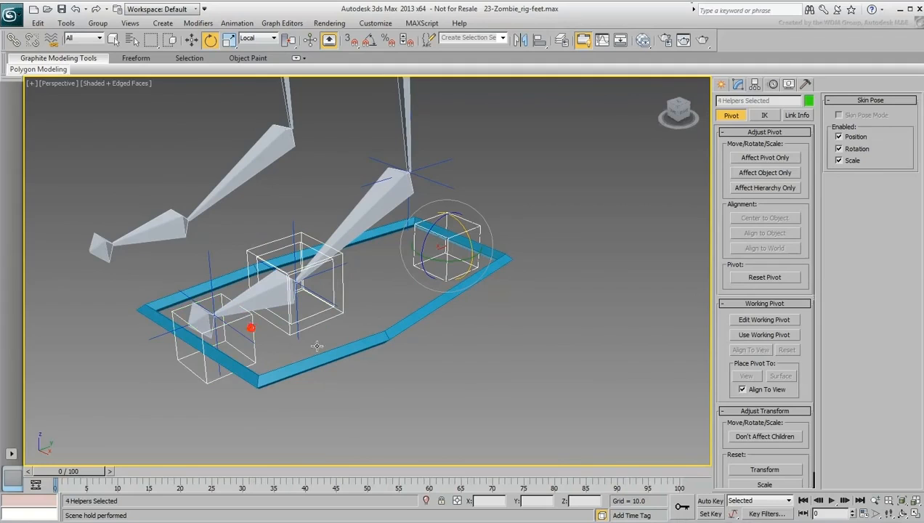
{"action": "left_click", "coordinate": [378, 340], "text": "ctrl"}
{"action": "scroll", "coordinate": [395, 332], "scroll_direction": "down", "scroll_amount": 5}
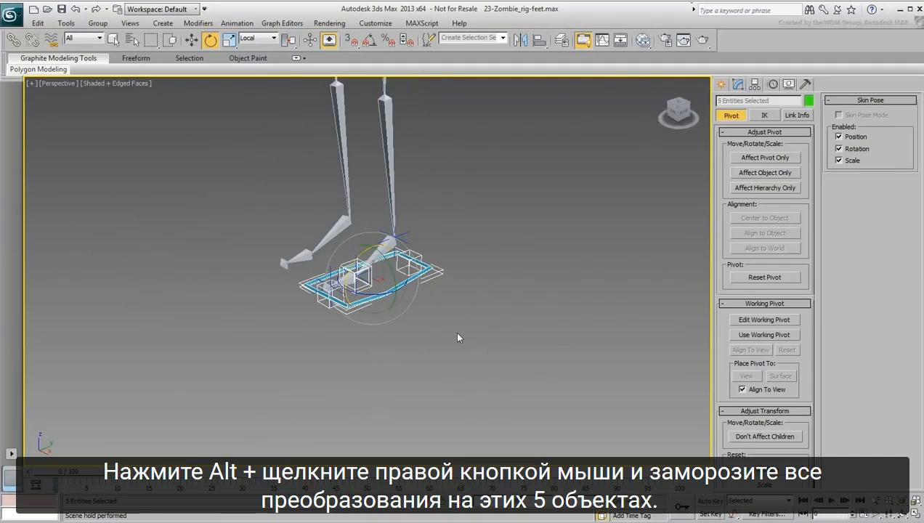
{"action": "right_click", "coordinate": [487, 288], "text": "alt"}
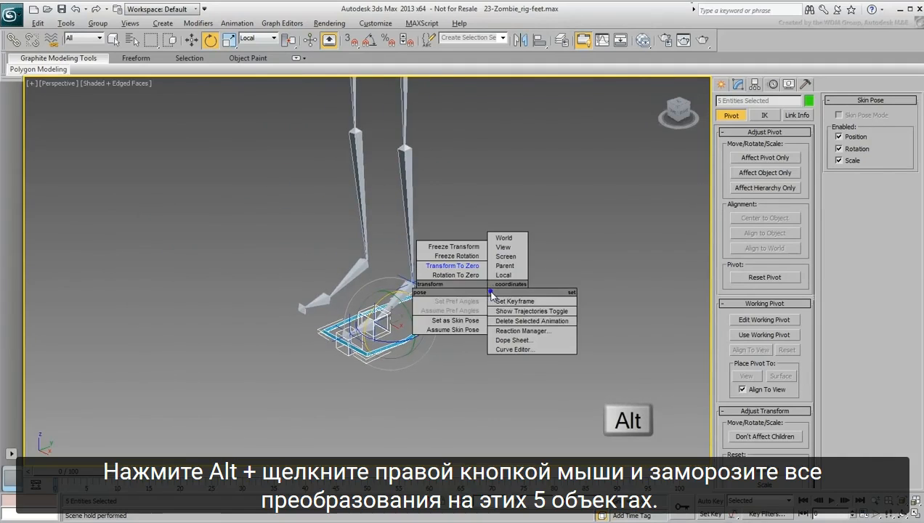
{"action": "left_click", "coordinate": [465, 247]}
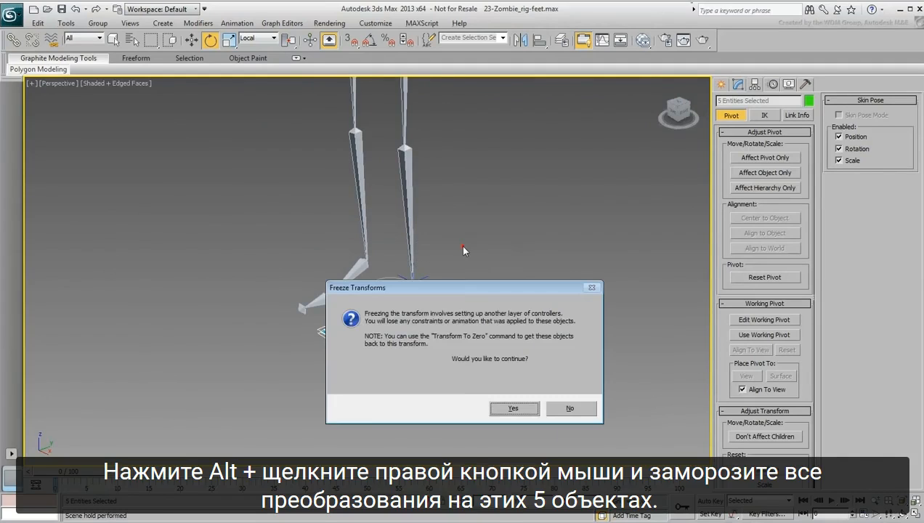
{"action": "left_click", "coordinate": [509, 409]}
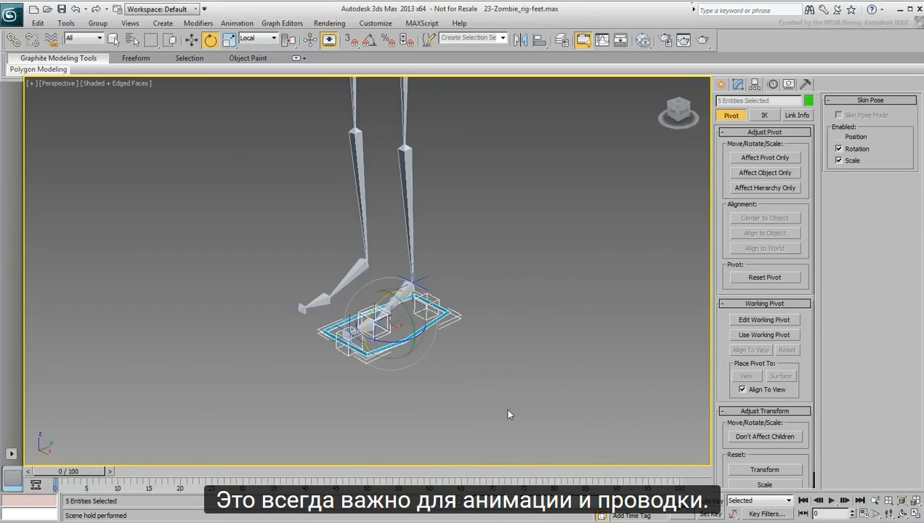
{"action": "left_click", "coordinate": [459, 378]}
Step: Pose the foot as a test by moving the foot controller up and back and rotating the foot helpers
{"action": "left_click", "coordinate": [430, 306]}
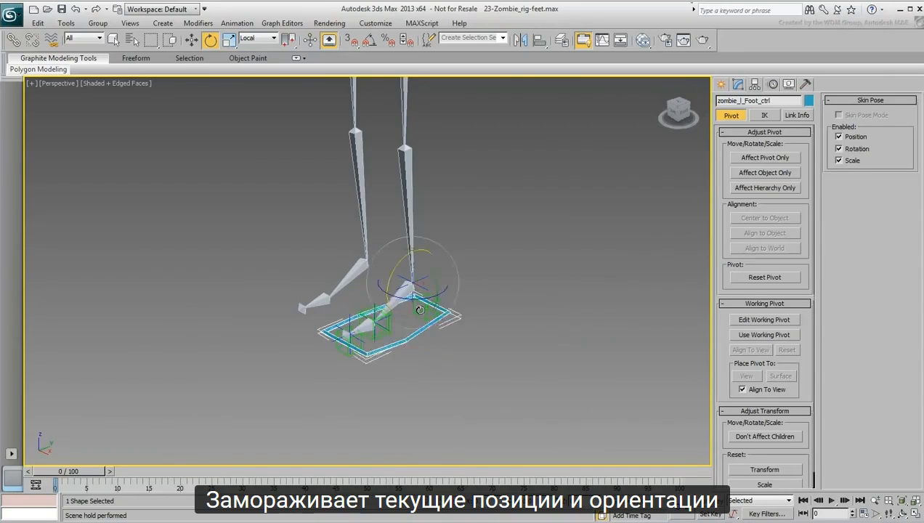
{"action": "right_click", "coordinate": [430, 306]}
{"action": "left_click", "coordinate": [435, 317]}
{"action": "left_click_drag", "start_coordinate": [420, 270], "coordinate": [455, 219]}
{"action": "right_click", "coordinate": [455, 270]}
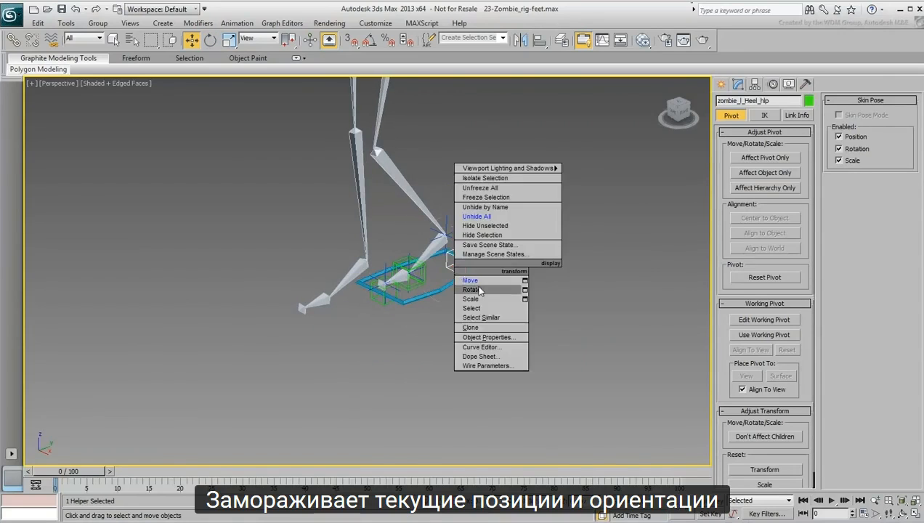
{"action": "left_click", "coordinate": [473, 290]}
{"action": "left_click_drag", "start_coordinate": [461, 276], "coordinate": [422, 270]}
Step: Return the four foot helpers and the foot controller to their frozen pose with Transform To Zero, and clear the selection
{"action": "left_click", "coordinate": [438, 293]}
{"action": "left_click", "coordinate": [455, 272], "text": "ctrl"}
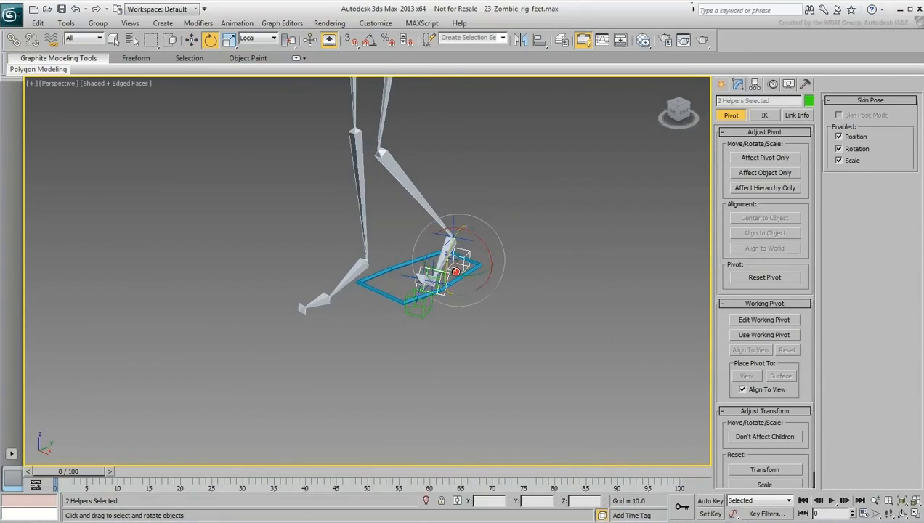
{"action": "left_click_drag", "start_coordinate": [480, 268], "coordinate": [479, 266], "text": "ctrl"}
{"action": "left_click", "coordinate": [419, 314], "text": "ctrl"}
{"action": "scroll", "coordinate": [447, 290], "scroll_direction": "up", "scroll_amount": 3}
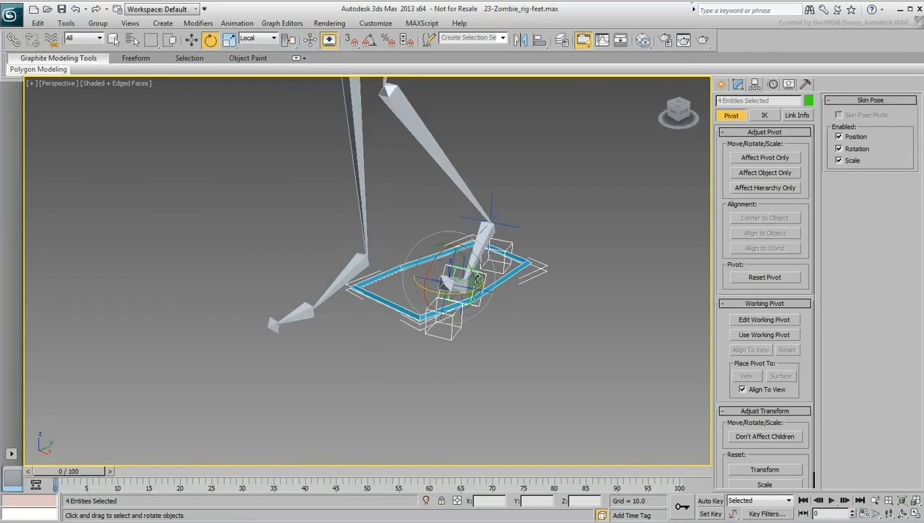
{"action": "left_click", "coordinate": [478, 281], "text": "ctrl"}
{"action": "scroll", "coordinate": [476, 284], "scroll_direction": "down", "scroll_amount": 5}
{"action": "mouse_move", "coordinate": [439, 311]}
{"action": "middle_mouse_down", "text": "alt"}
{"action": "mouse_move", "coordinate": [291, 322]}
{"action": "mouse_move", "coordinate": [458, 311]}
{"action": "middle_mouse_up", "text": "alt"}
{"action": "scroll", "coordinate": [458, 311], "scroll_direction": "up", "scroll_amount": 2}
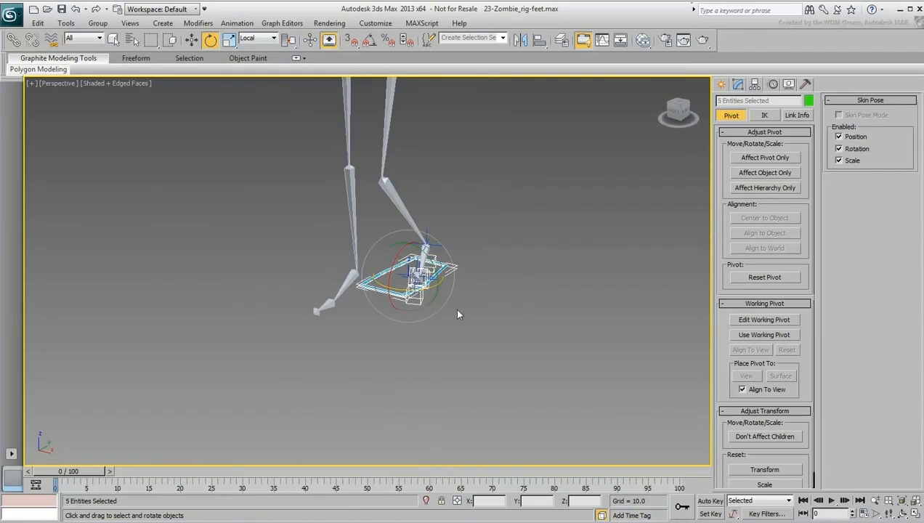
{"action": "right_click", "coordinate": [480, 314]}
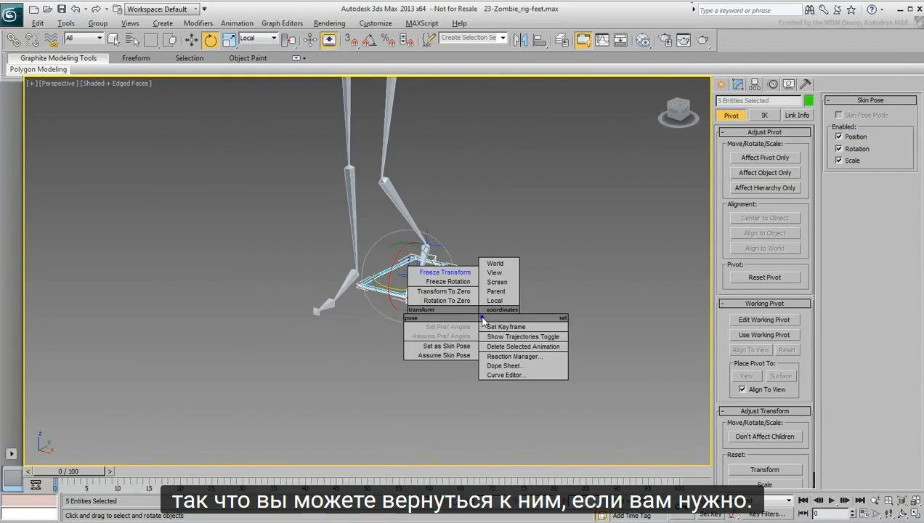
{"action": "left_click", "coordinate": [454, 292]}
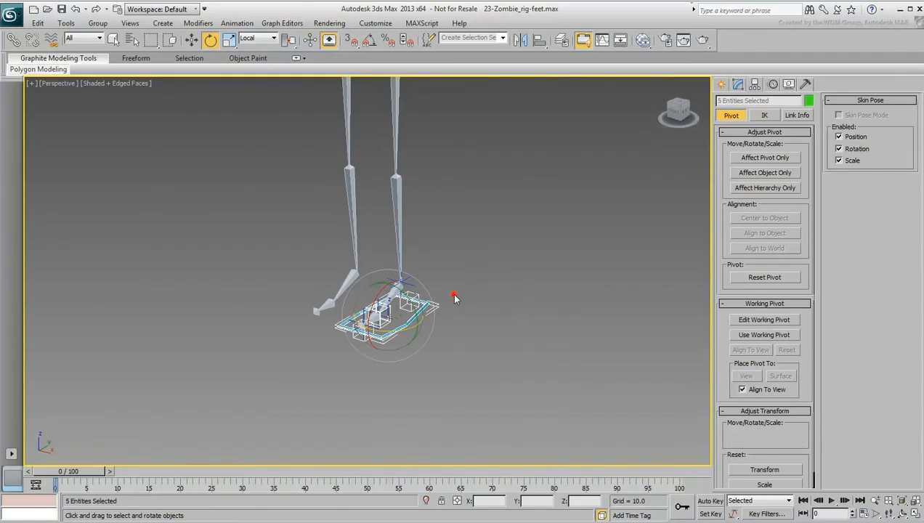
{"action": "left_click", "coordinate": [499, 329]}
{"action": "scroll", "coordinate": [412, 342], "scroll_direction": "up", "scroll_amount": 6}
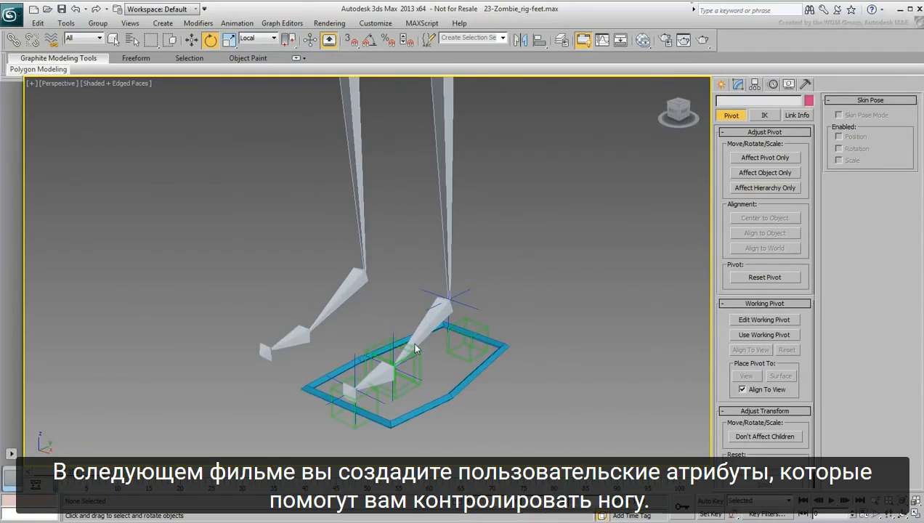